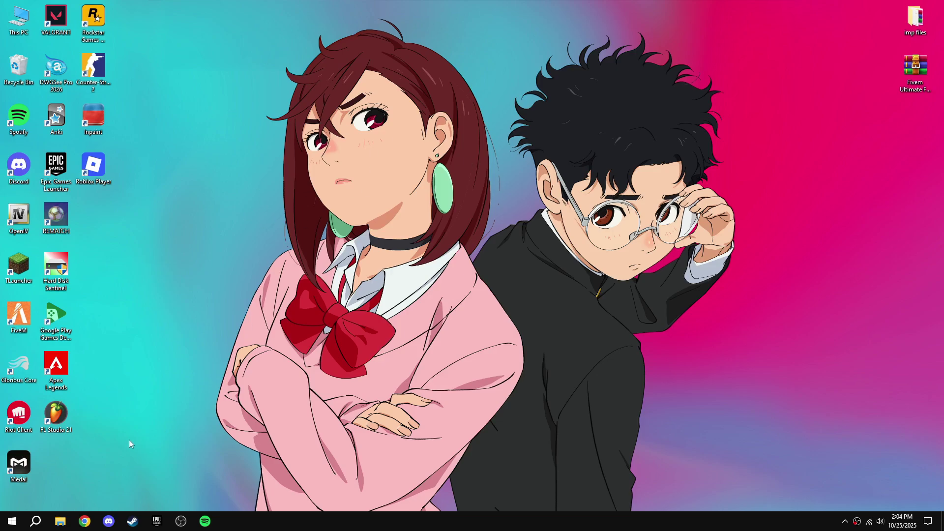
Step: Delete the citizen folder from the FiveM Application Data folder
right_click(13, 323)
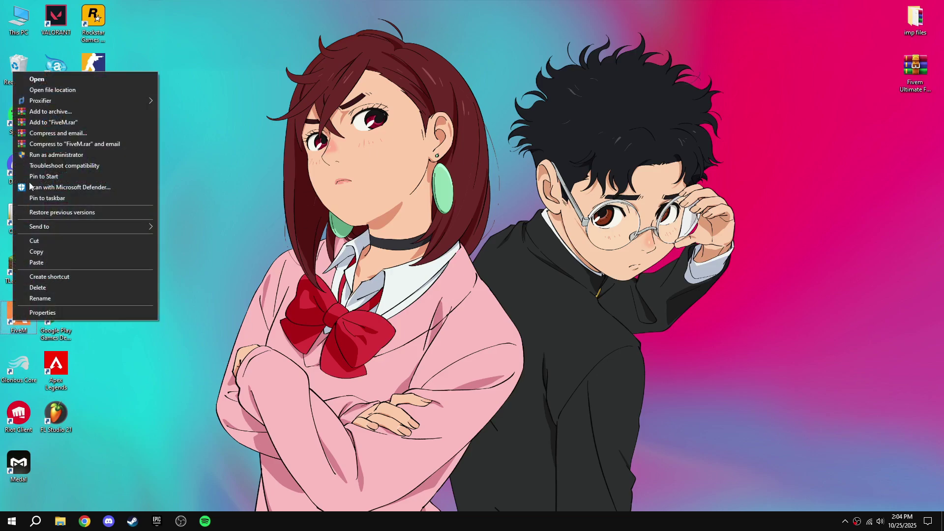
click(51, 89)
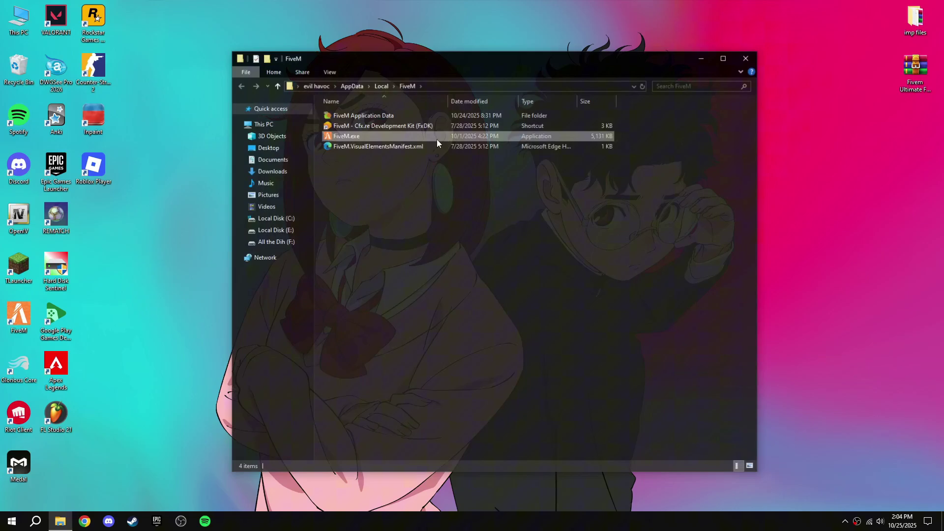
double_click(367, 117)
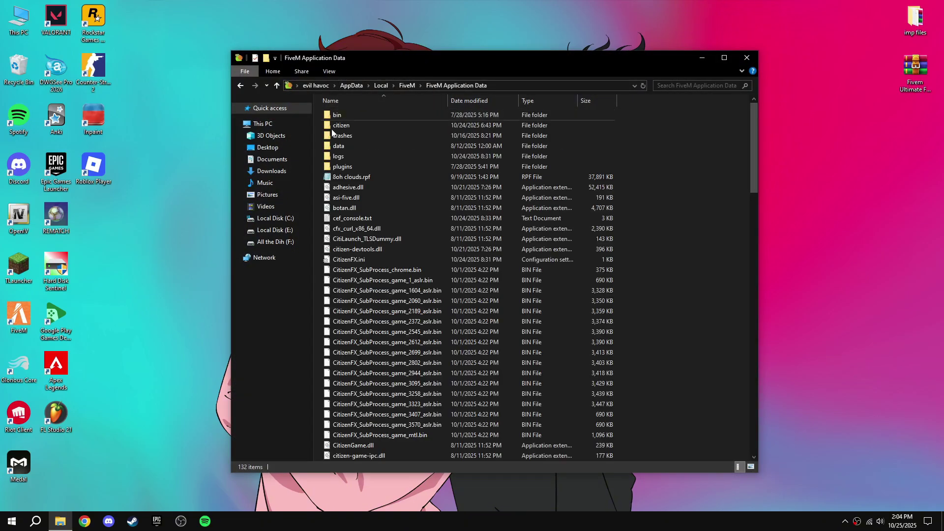
right_click(334, 129)
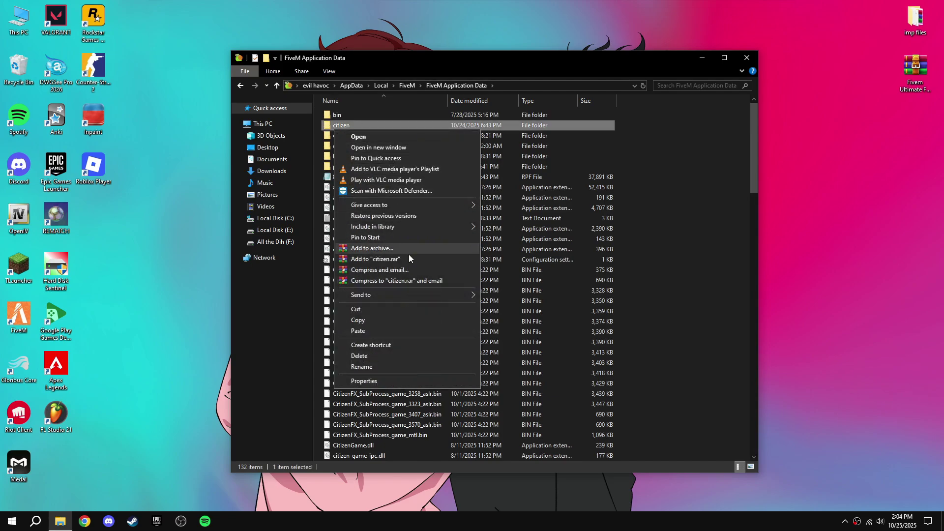
click(370, 355)
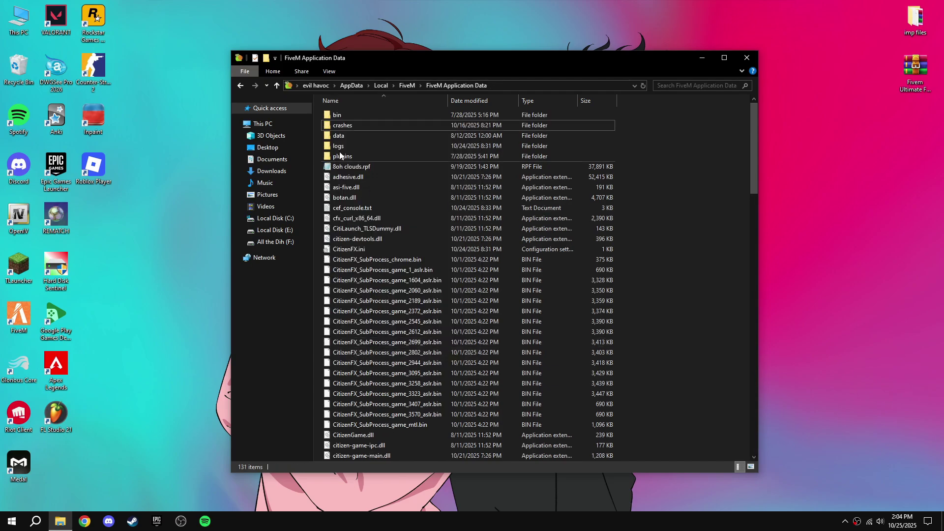
Step: Copy the FiveM folder's full path from the address bar and close Explorer
click(240, 86)
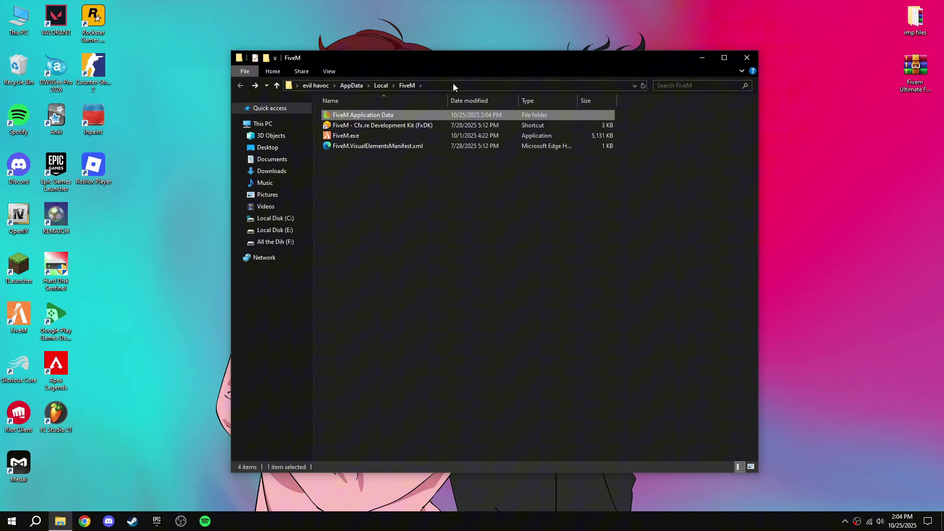
click(451, 84)
right_click(452, 84)
click(498, 118)
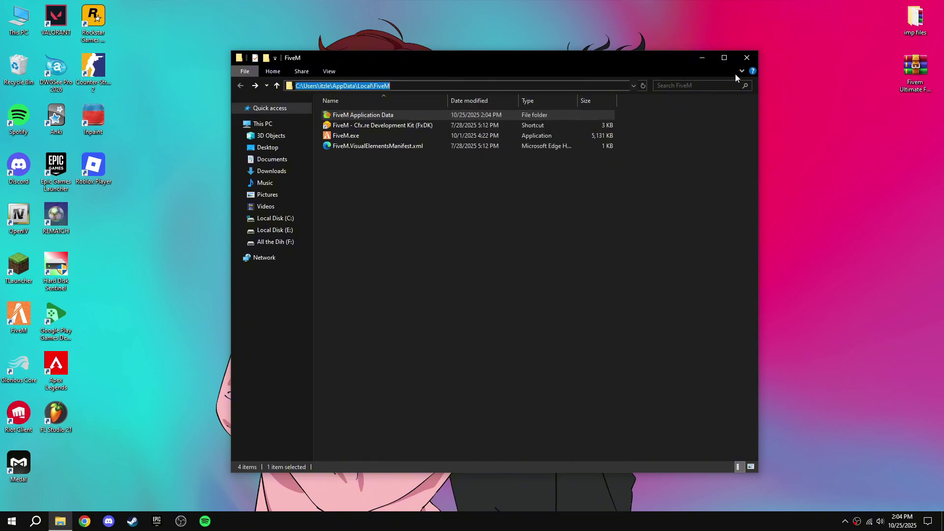
click(746, 58)
Step: Add FiveM.exe to the Graphics settings app list using the pasted FiveM folder path
right_click(448, 67)
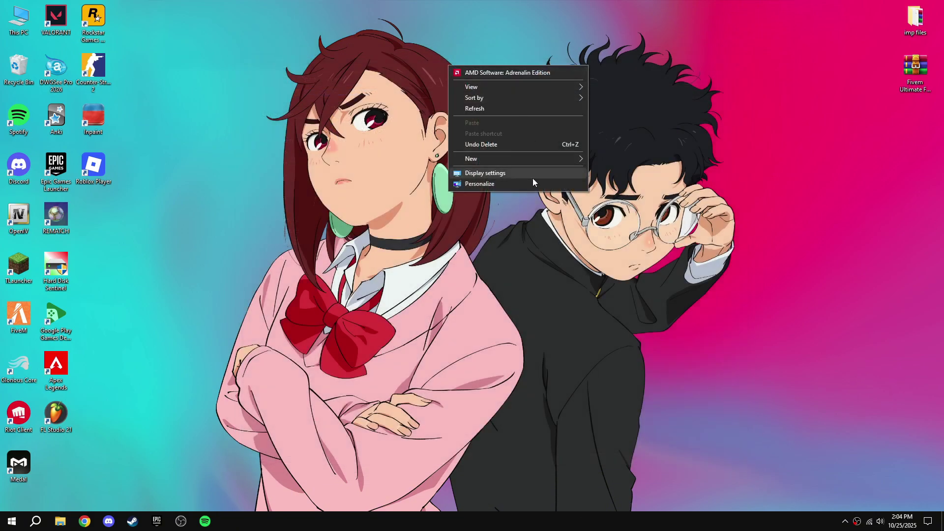
click(484, 173)
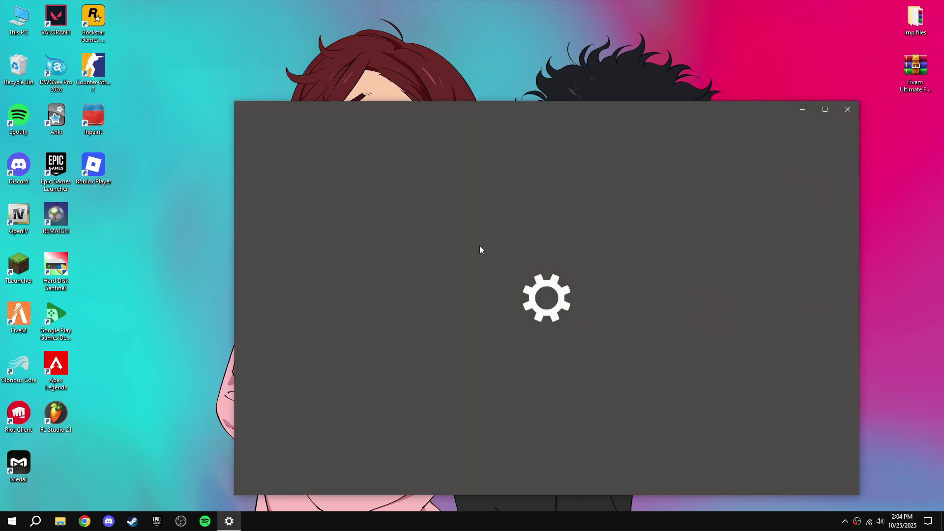
scroll(464, 310, down, 3)
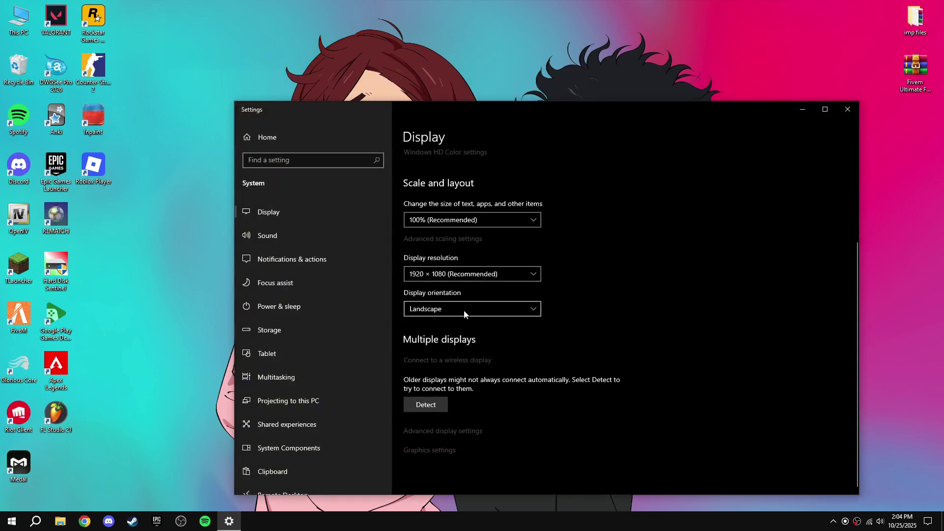
click(442, 451)
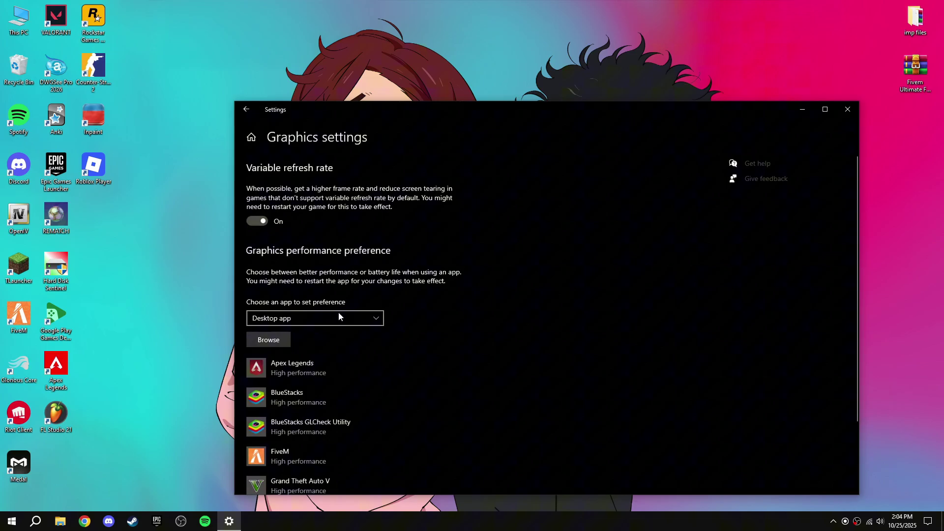
click(274, 344)
right_click(356, 337)
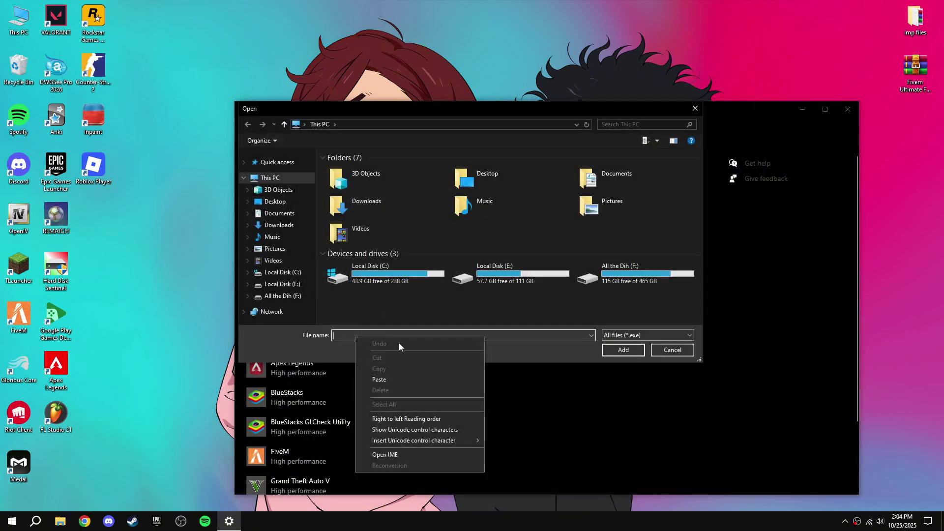
click(405, 380)
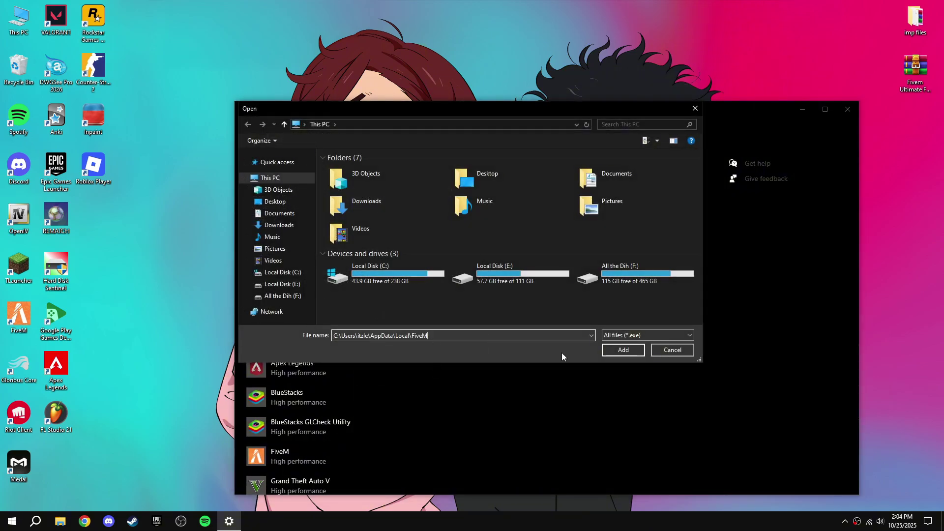
click(631, 352)
click(360, 192)
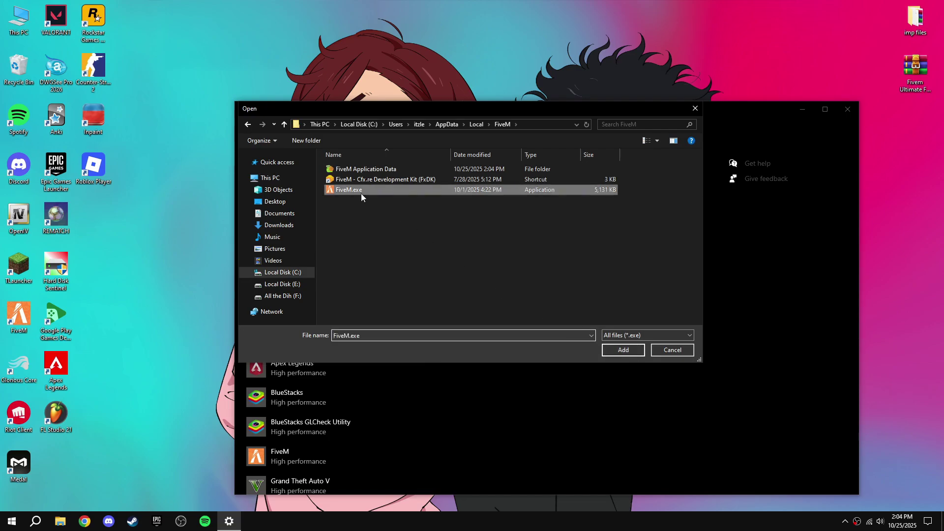
click(621, 349)
Step: Save FiveM's graphics preference as High performance on the AMD Radeon RX 6600 XT
scroll(364, 383, down, 3)
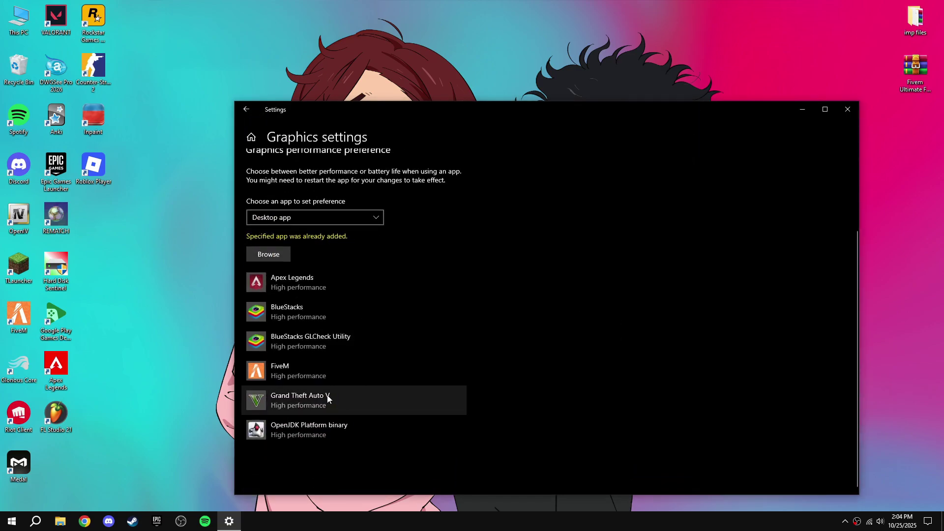
click(329, 363)
click(391, 411)
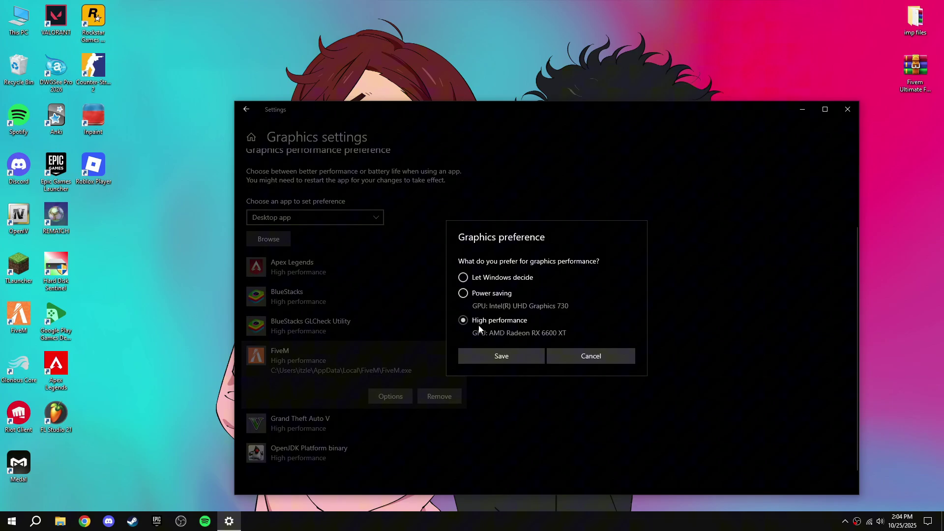
click(492, 356)
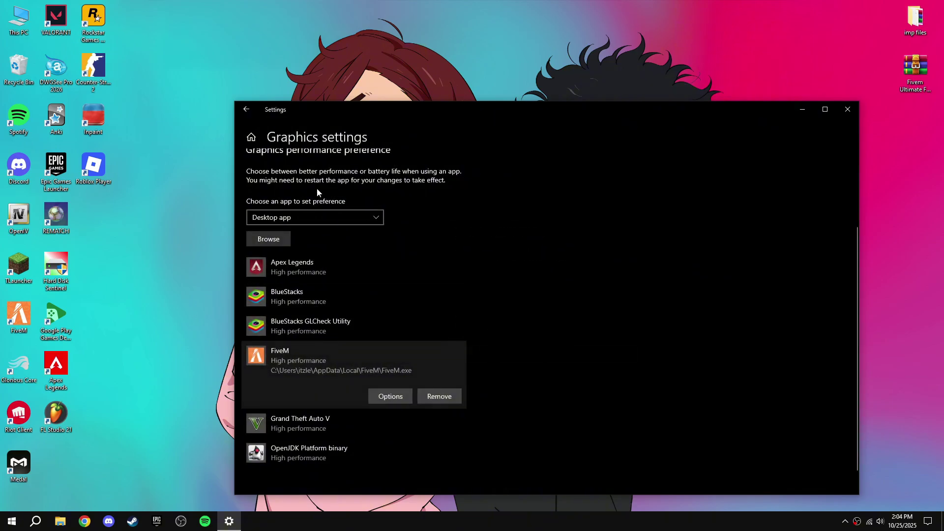
click(251, 138)
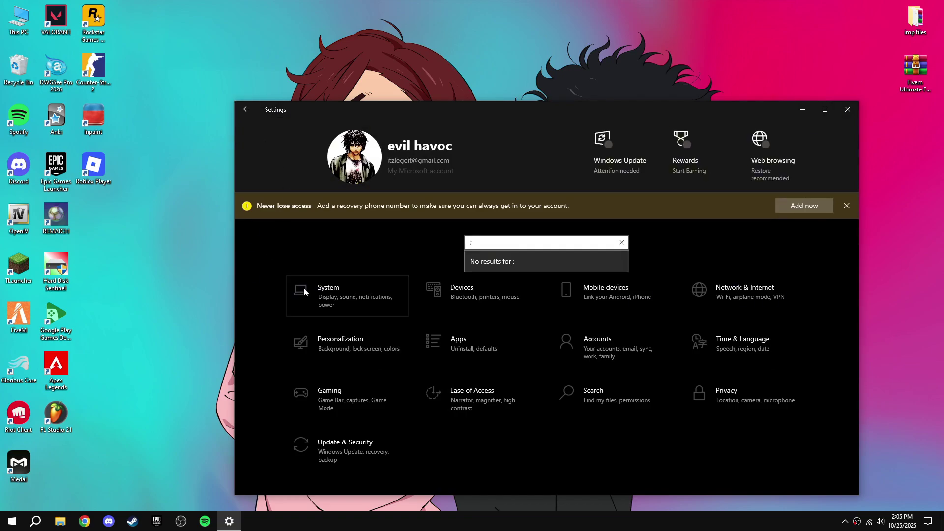
Step: Review the notification settings and leave notification access off under Privacy
click(324, 300)
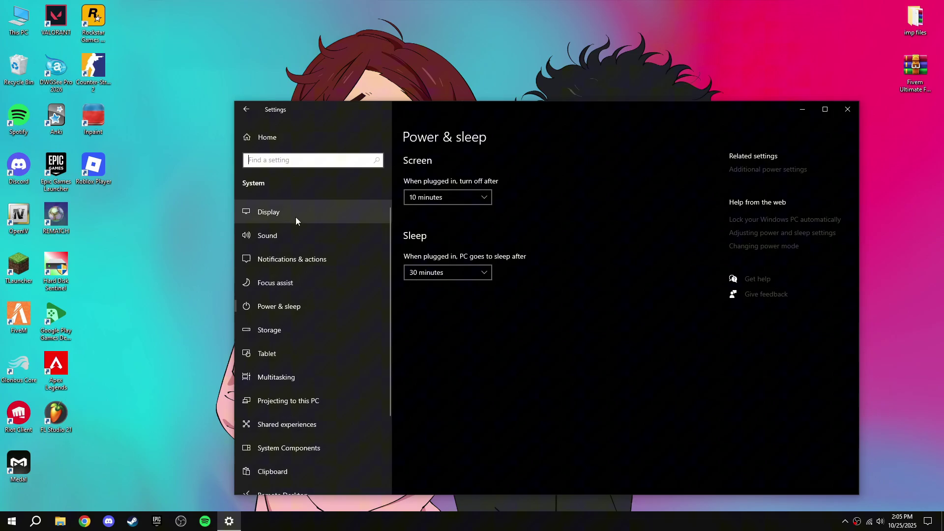
click(297, 263)
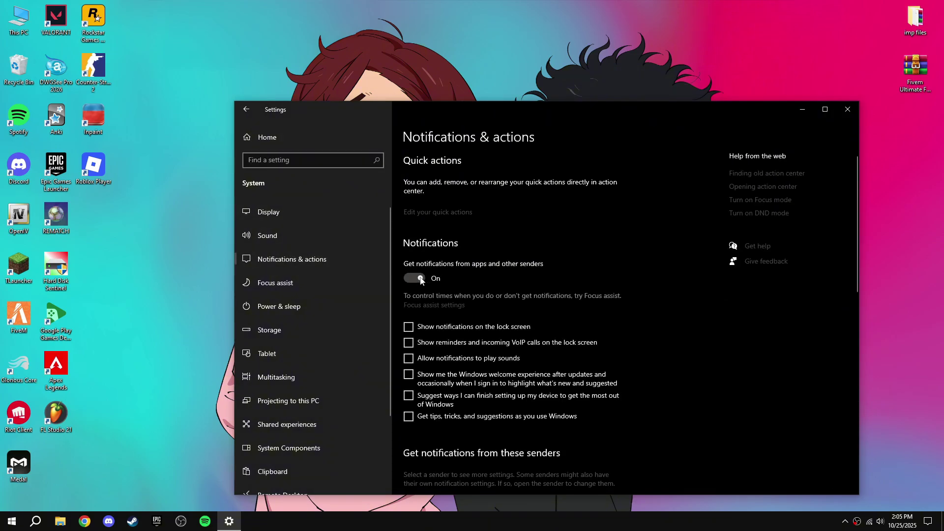
click(246, 110)
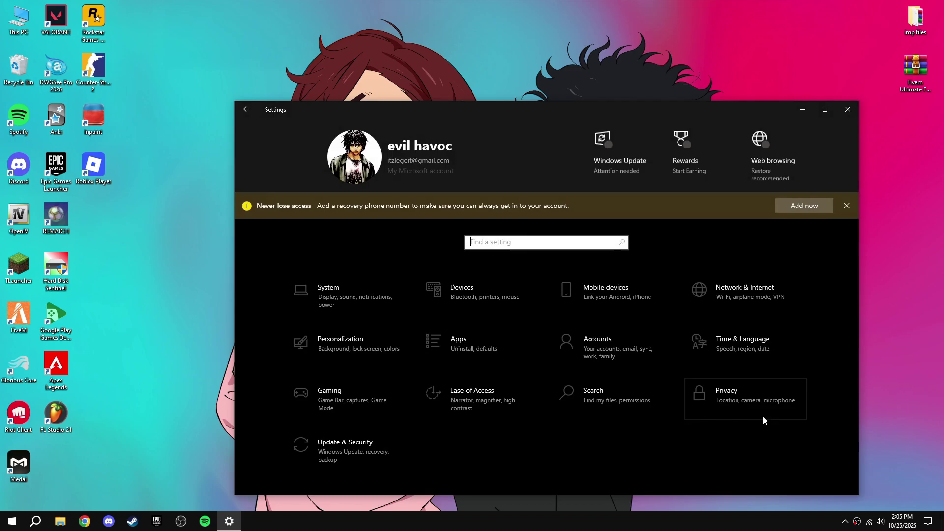
click(741, 398)
scroll(300, 300, down, 3)
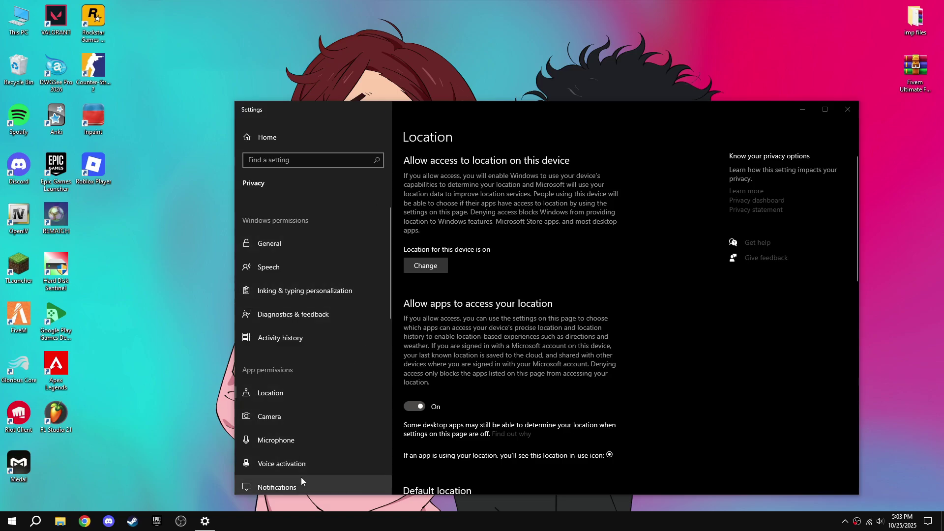
click(301, 477)
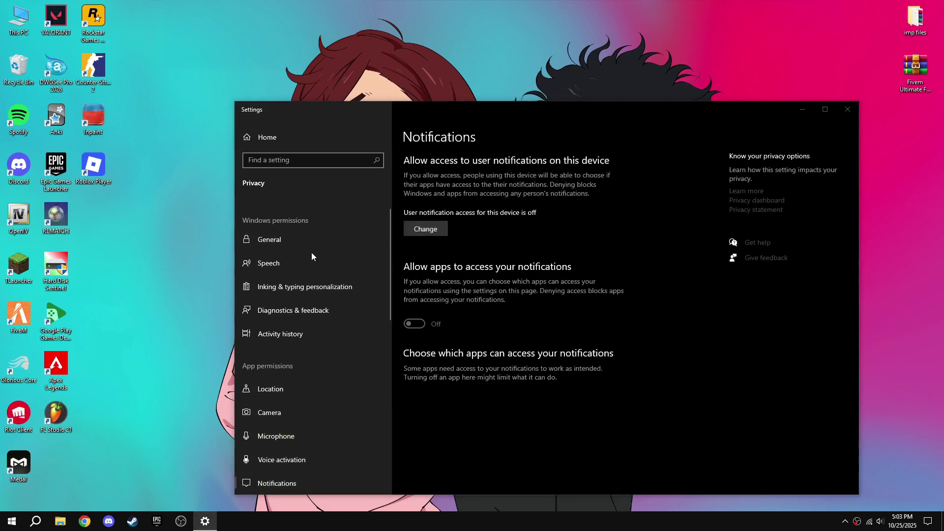
click(452, 282)
scroll(268, 353, down, 5)
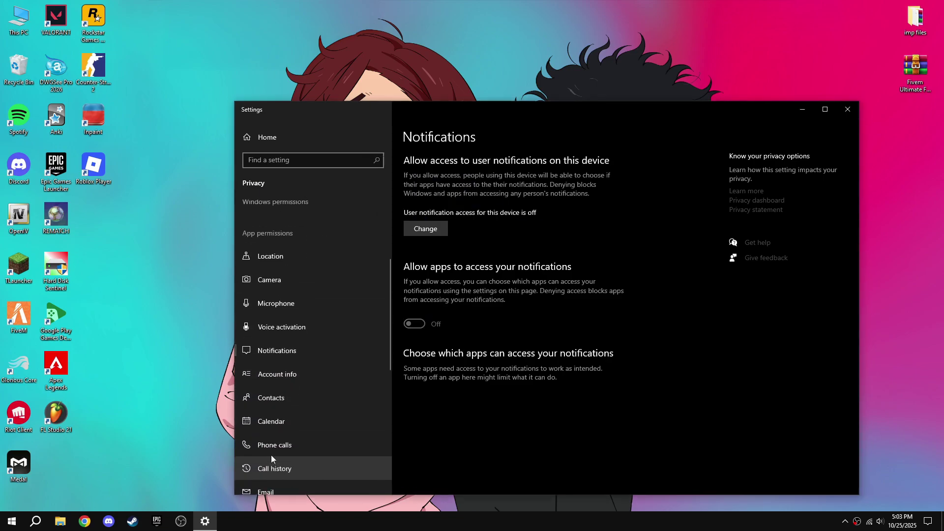
Step: Leave phone call access turned off for this device
click(268, 446)
click(424, 256)
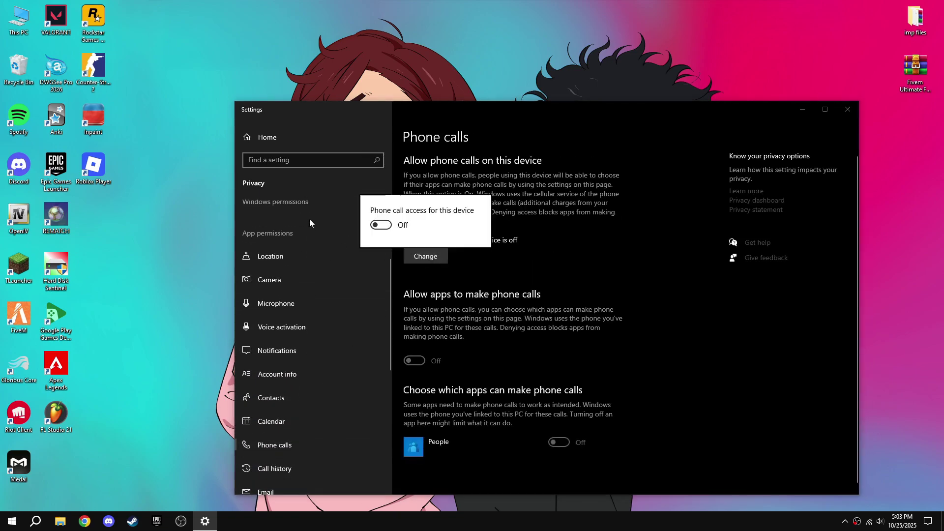
click(377, 226)
click(377, 226)
click(497, 264)
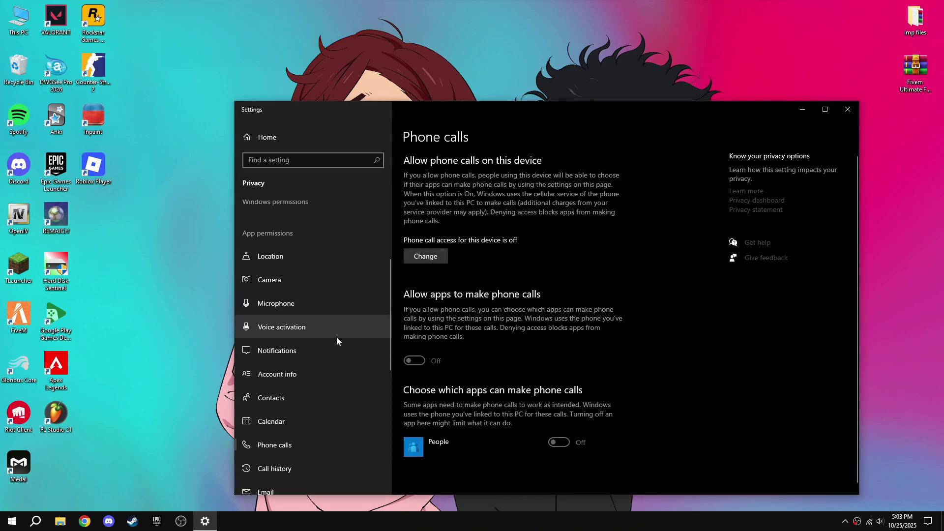
Step: Leave radio control access off and close Settings
scroll(336, 338, down, 3)
click(346, 470)
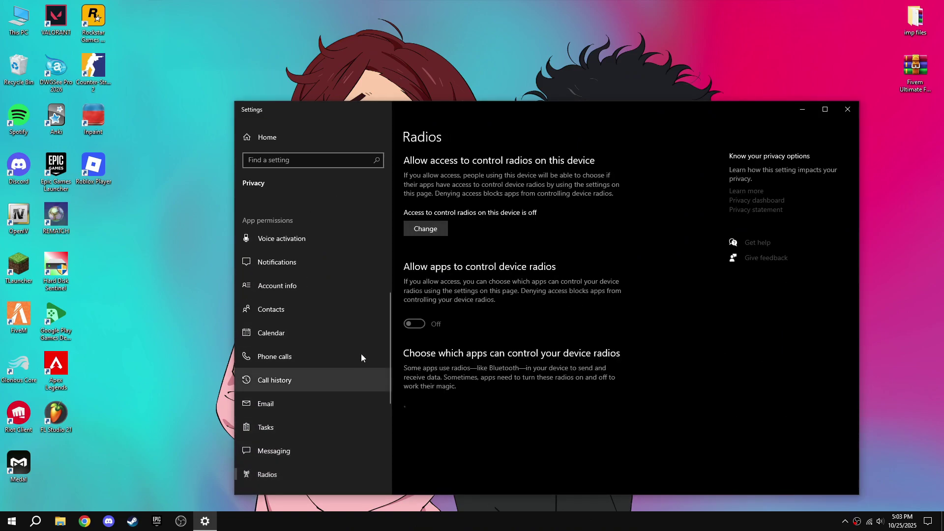
click(426, 229)
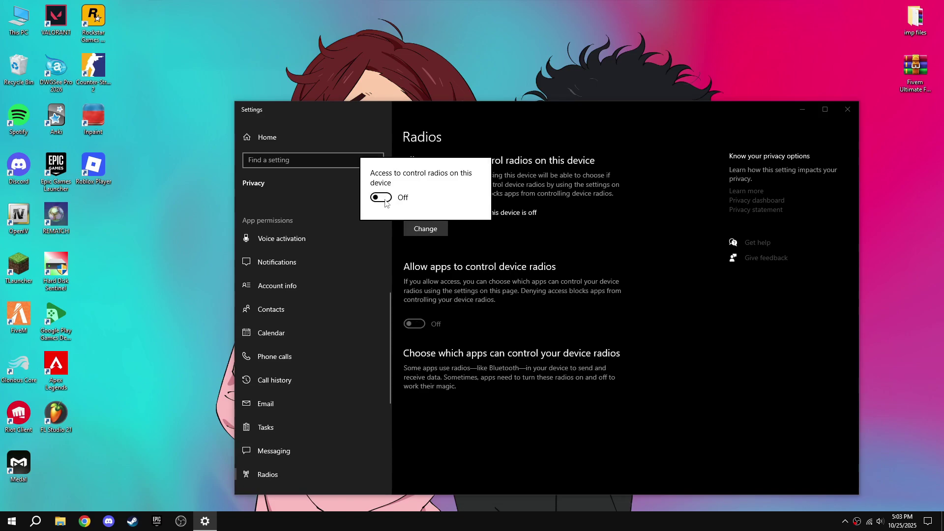
click(595, 222)
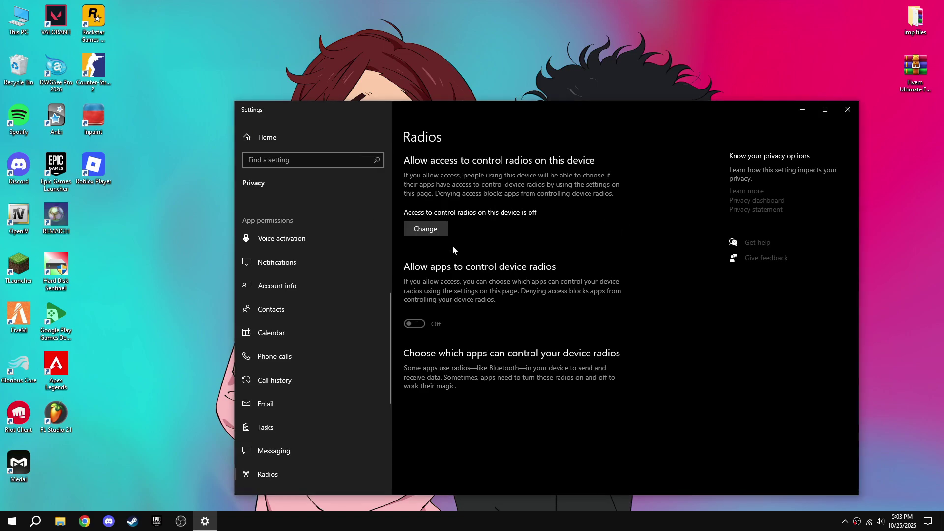
click(847, 109)
Step: Turn Game Mode on and Game Bar off, found via a 'gam' search
click(37, 522)
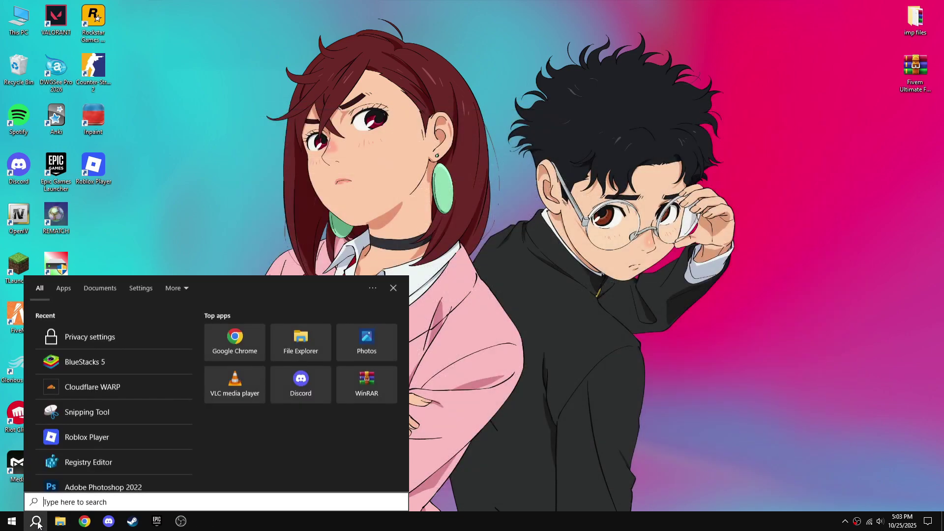
text(gam)
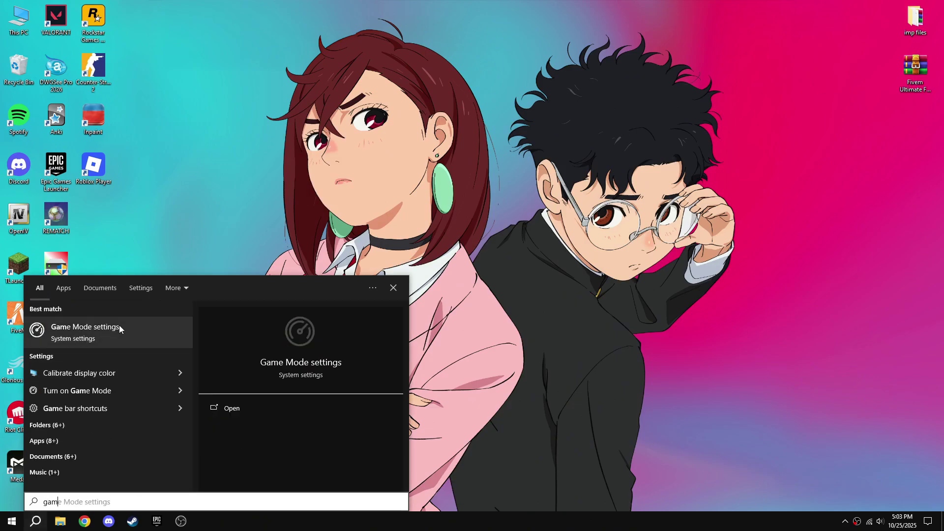
click(115, 330)
click(415, 196)
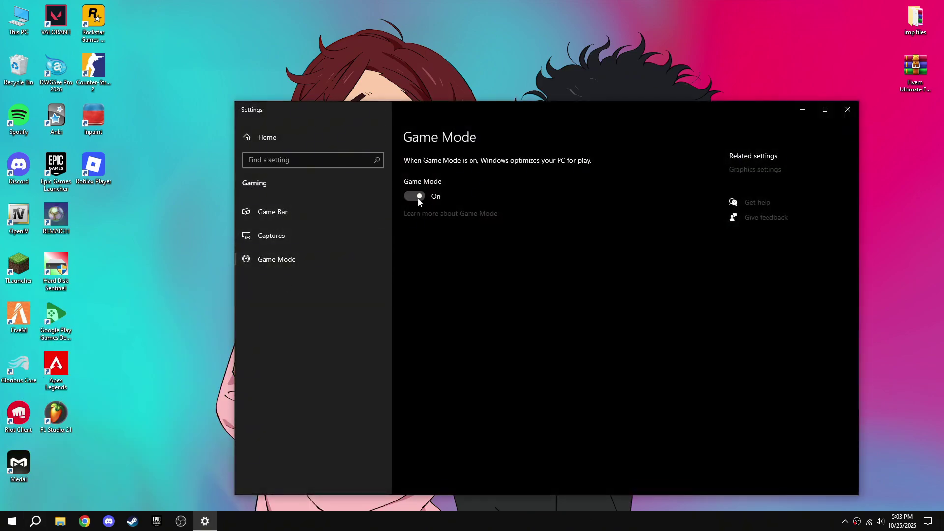
click(364, 213)
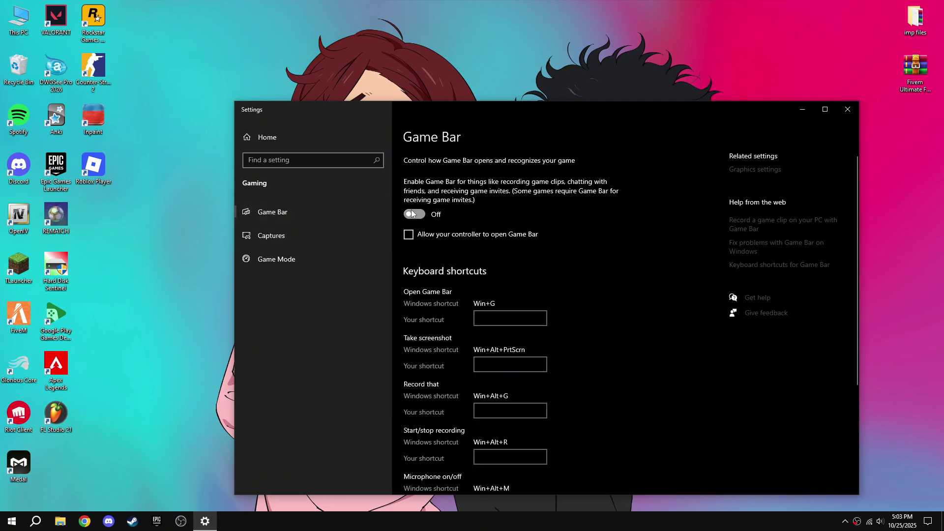
click(415, 215)
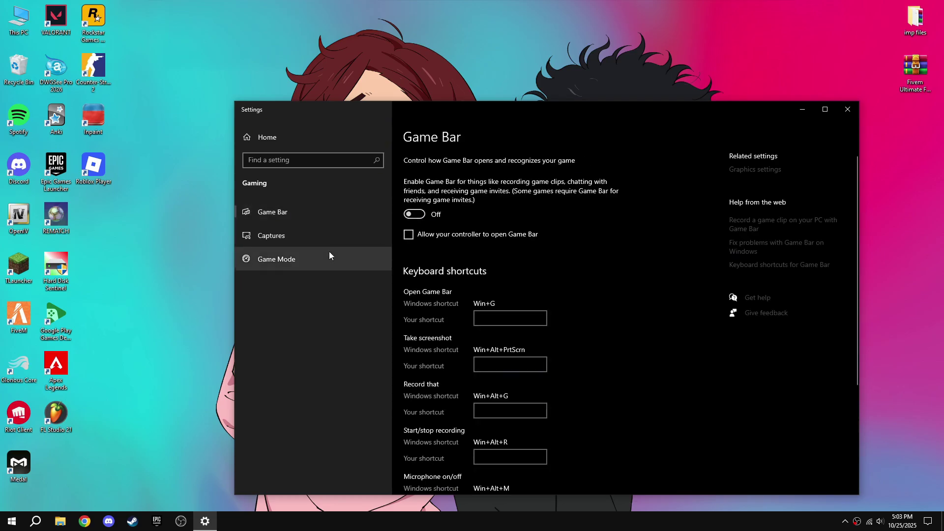
click(850, 110)
Step: Extract the Fivem boost pack archive onto the desktop
drag(895, 87, 526, 130)
right_click(534, 130)
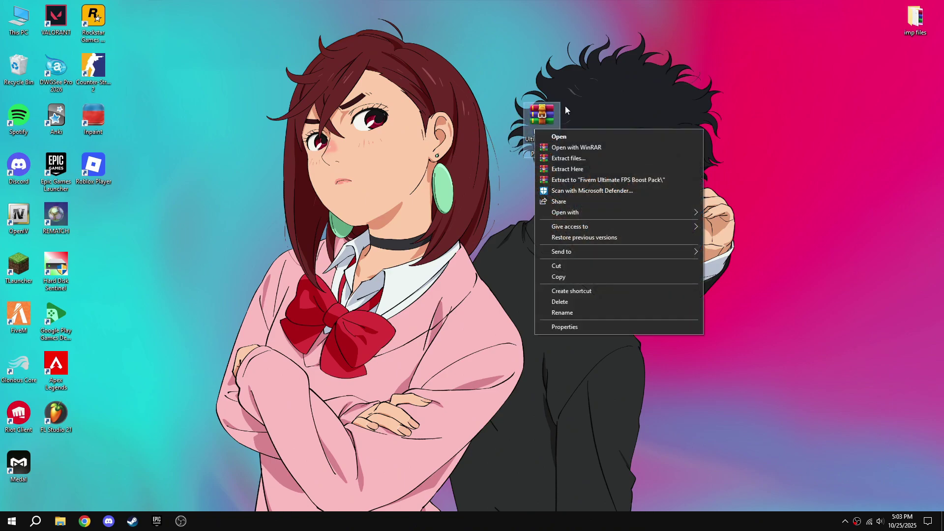
click(569, 170)
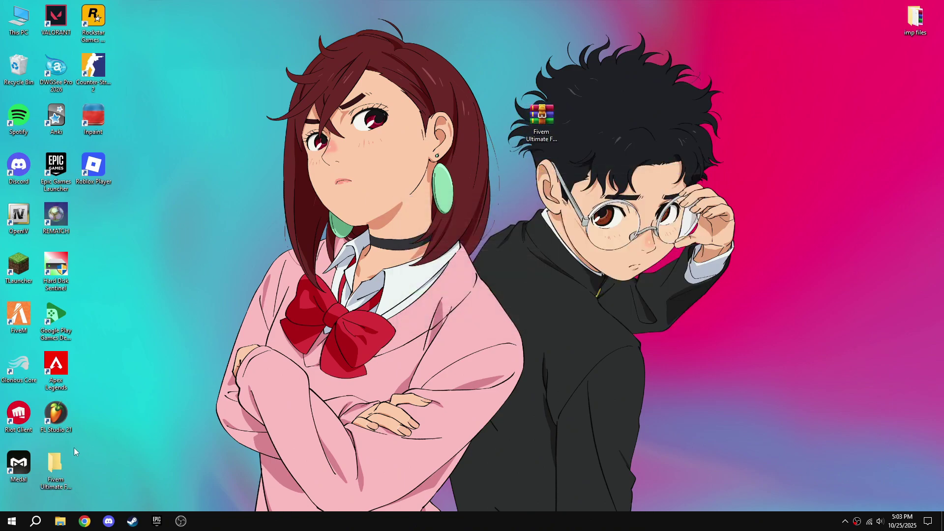
drag(395, 223, 418, 160)
Step: Run DeviceCleanup.exe from the boost pack's Device Cleanup folder as administrator
double_click(424, 167)
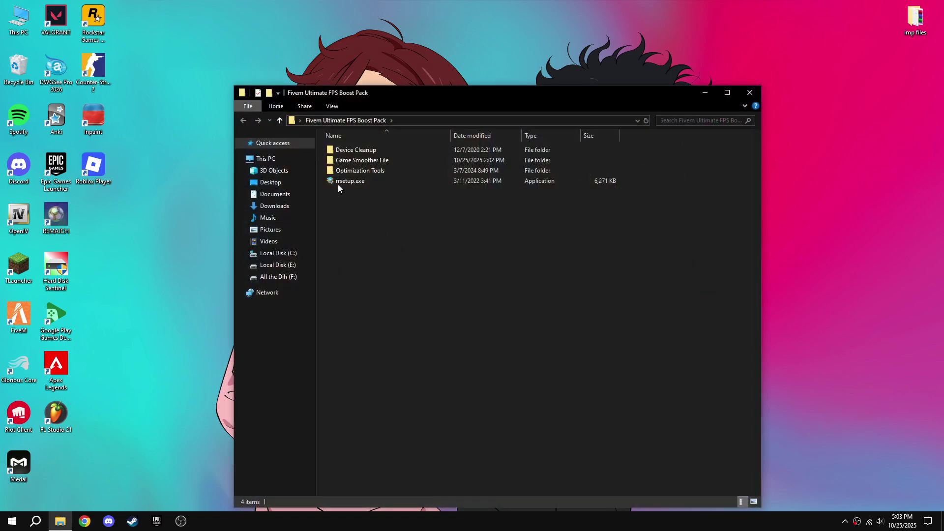
double_click(369, 154)
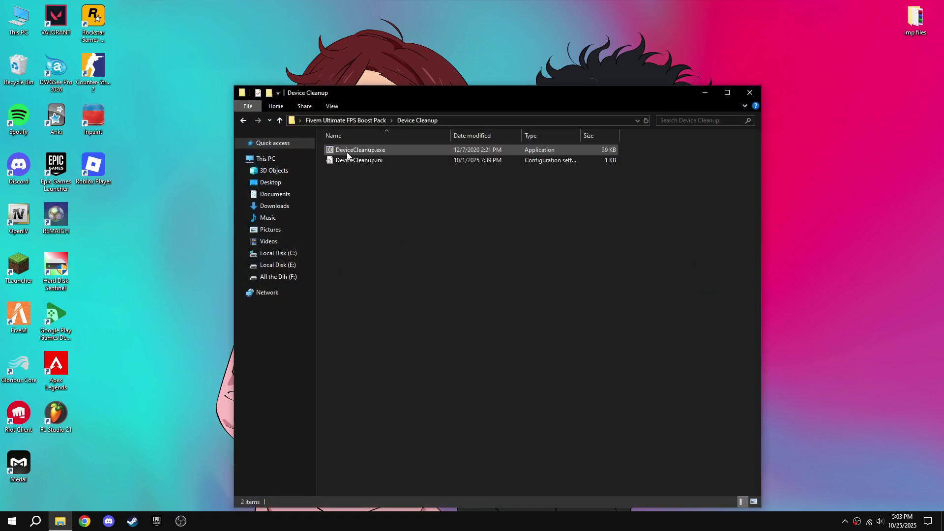
right_click(364, 152)
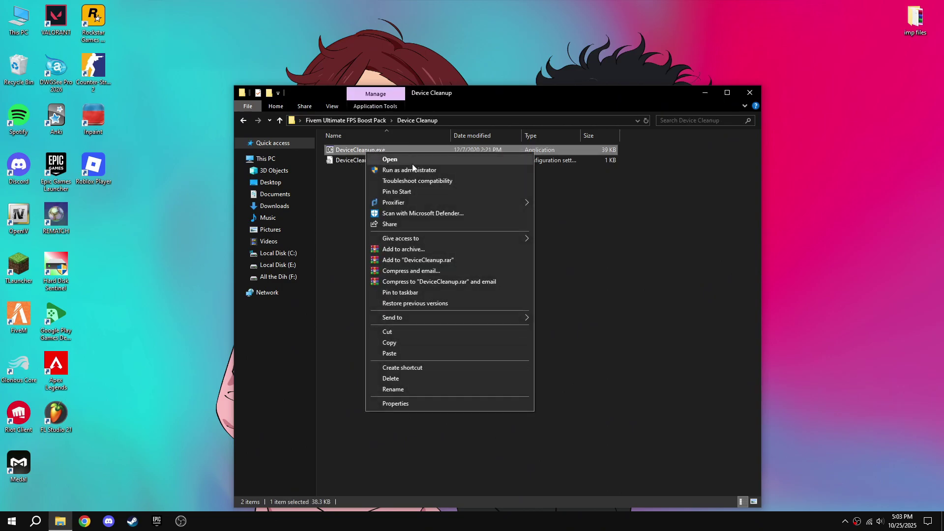
click(412, 170)
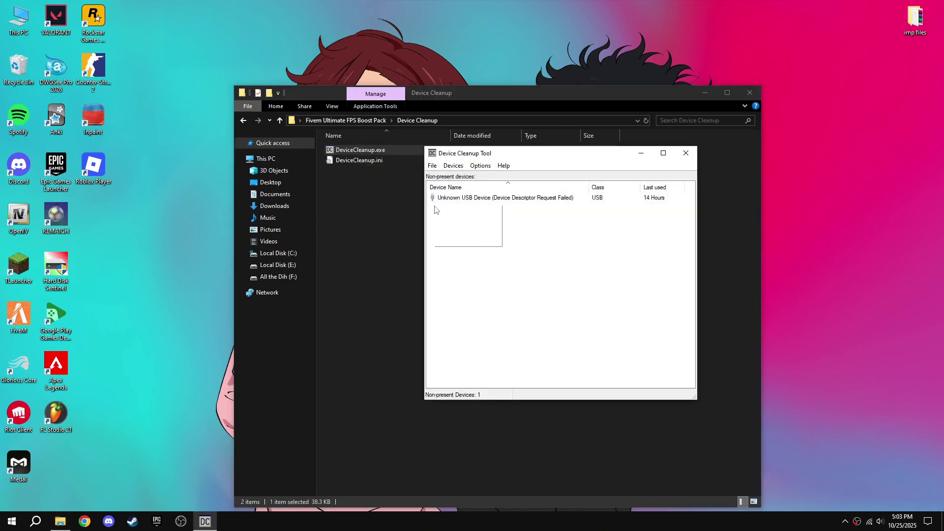
Step: Remove the non-present Unknown USB Device and close Device Cleanup Tool
drag(435, 210, 434, 195)
right_click(477, 195)
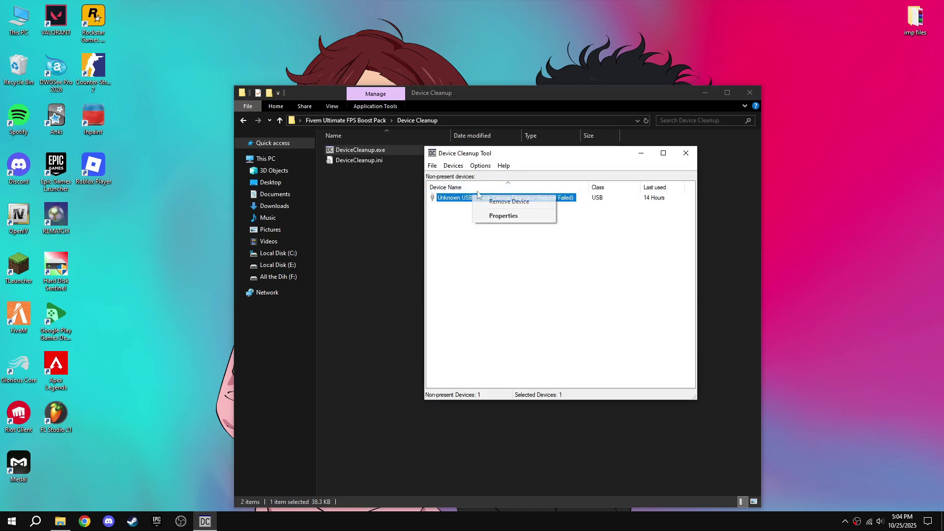
click(509, 201)
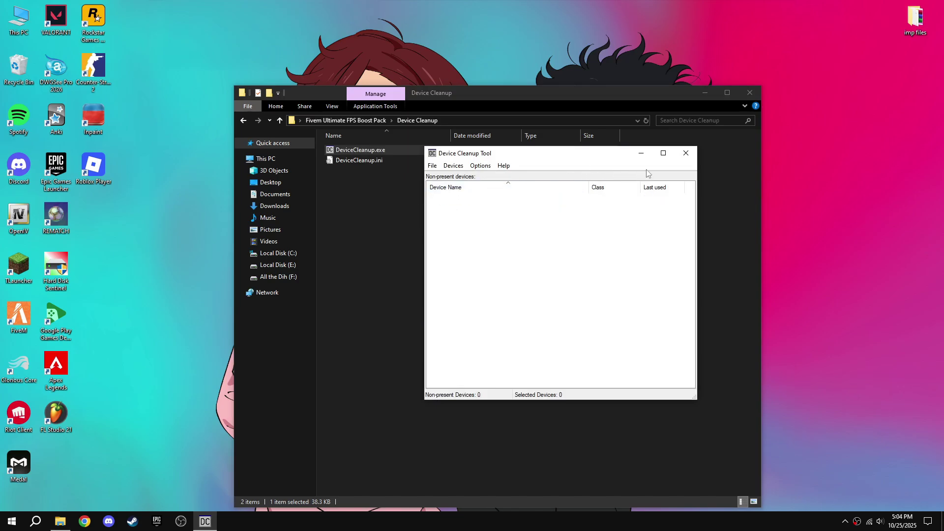
click(686, 153)
Step: Copy the citizen folder from the boost pack's Game Smoother File folder
click(243, 121)
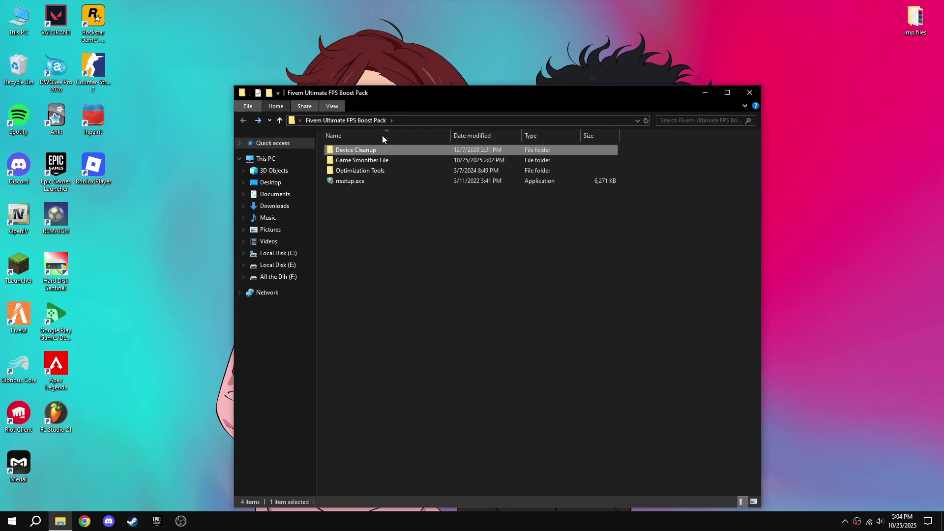
double_click(377, 161)
drag(385, 177, 338, 151)
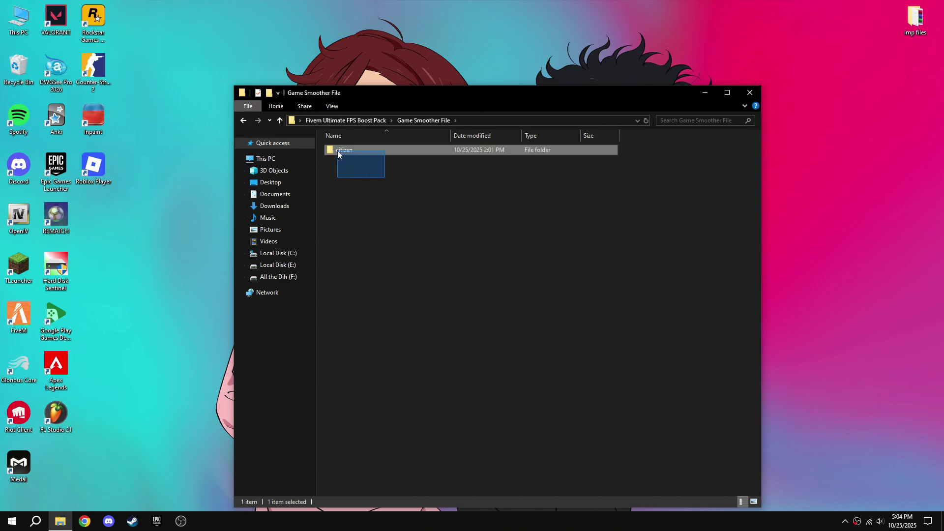
right_click(338, 154)
click(365, 342)
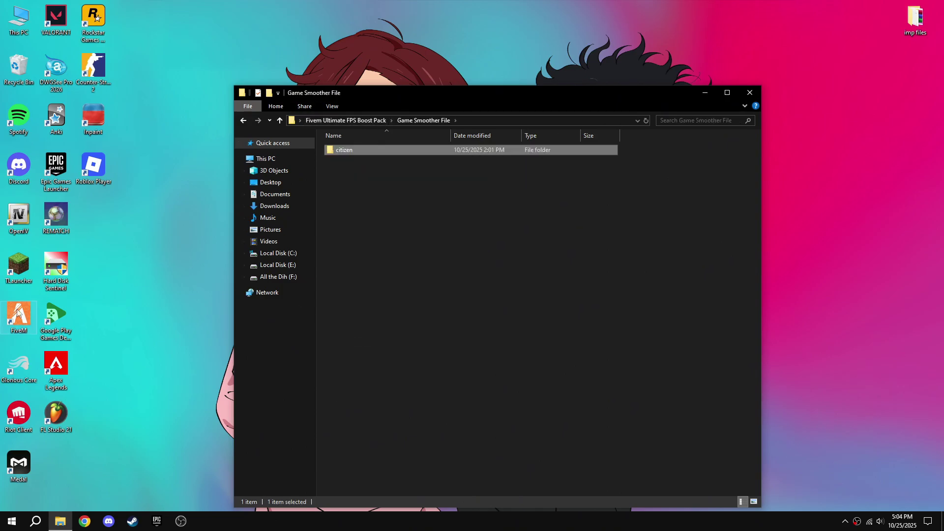
Step: Paste the citizen folder into FiveM Application Data, then return to the boost pack root
right_click(3, 318)
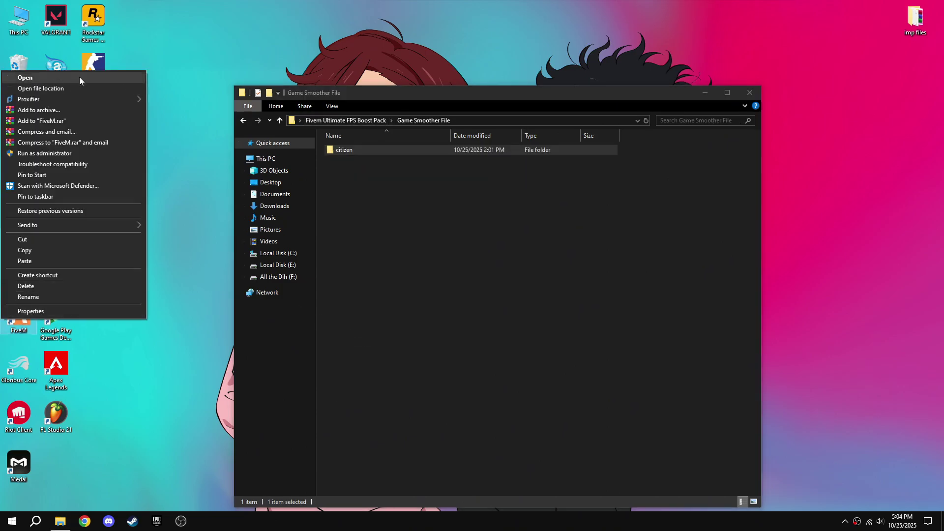
click(57, 89)
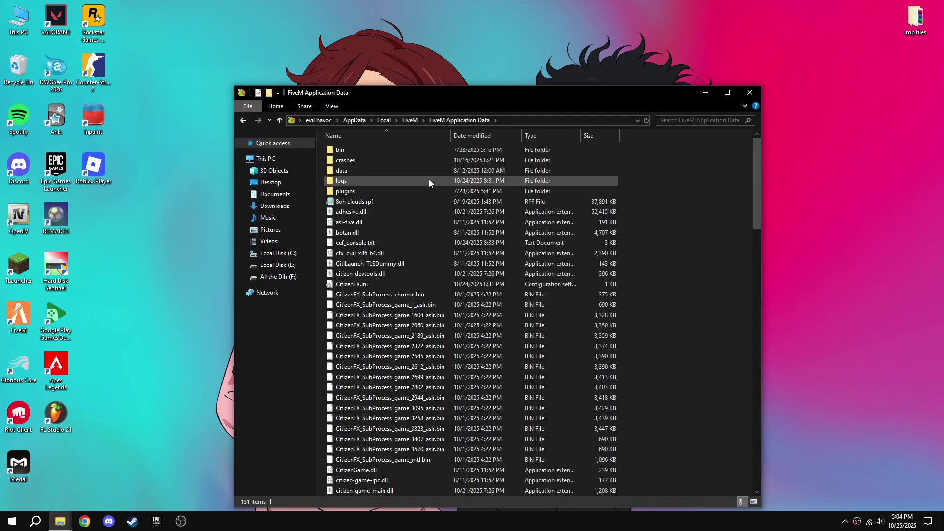
right_click(670, 221)
click(703, 303)
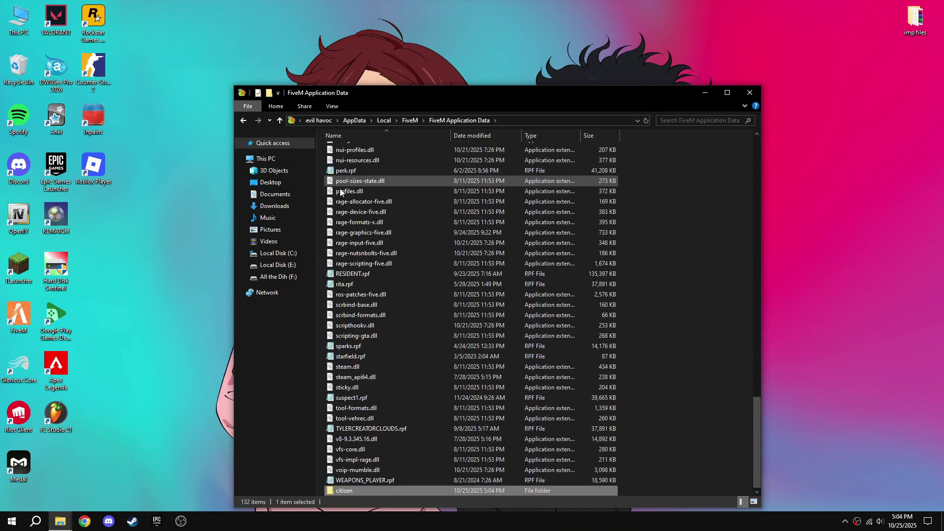
click(244, 121)
click(243, 121)
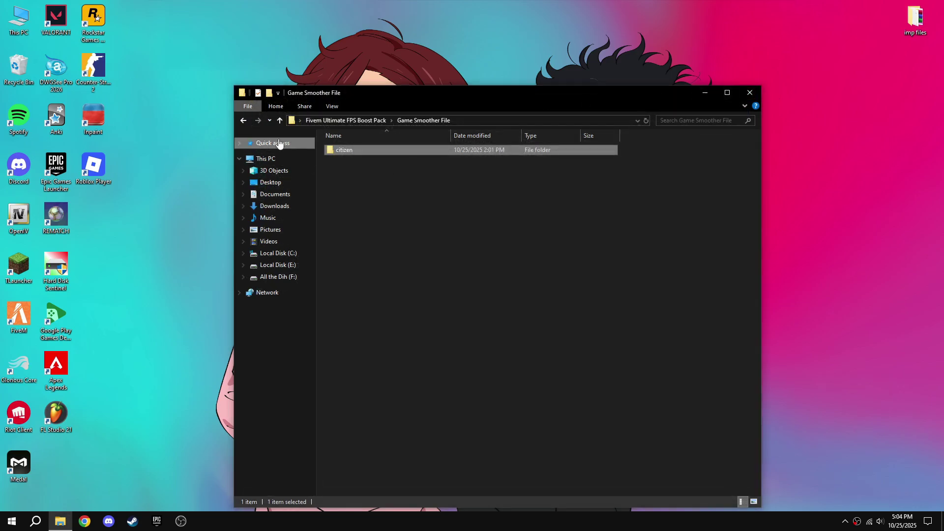
click(243, 120)
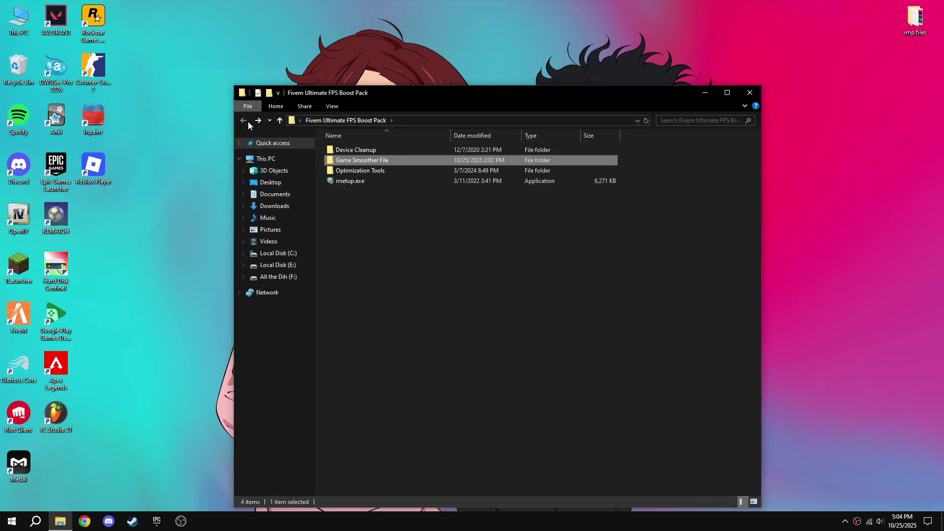
Step: Run MSI_util_v3.exe as administrator and keep the RX 6600 XT on MSI with High priority
double_click(380, 172)
right_click(344, 152)
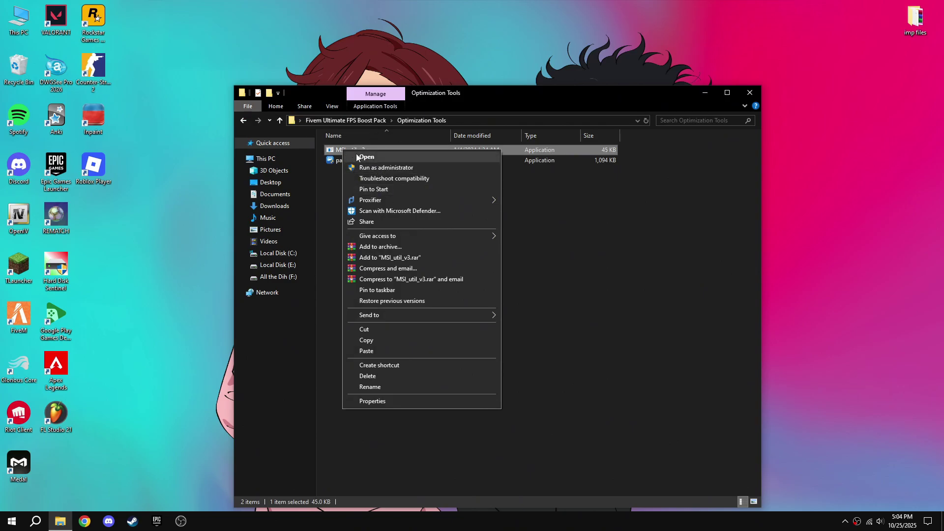
click(365, 167)
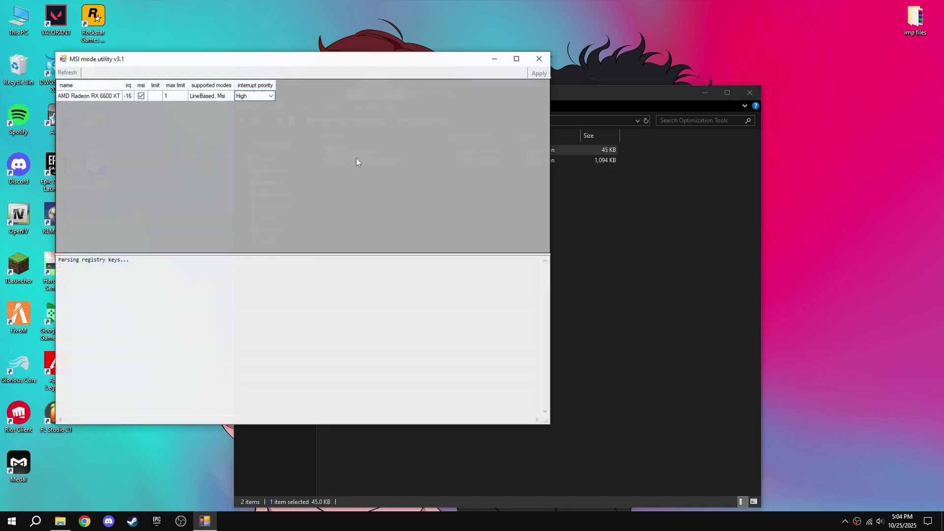
click(234, 100)
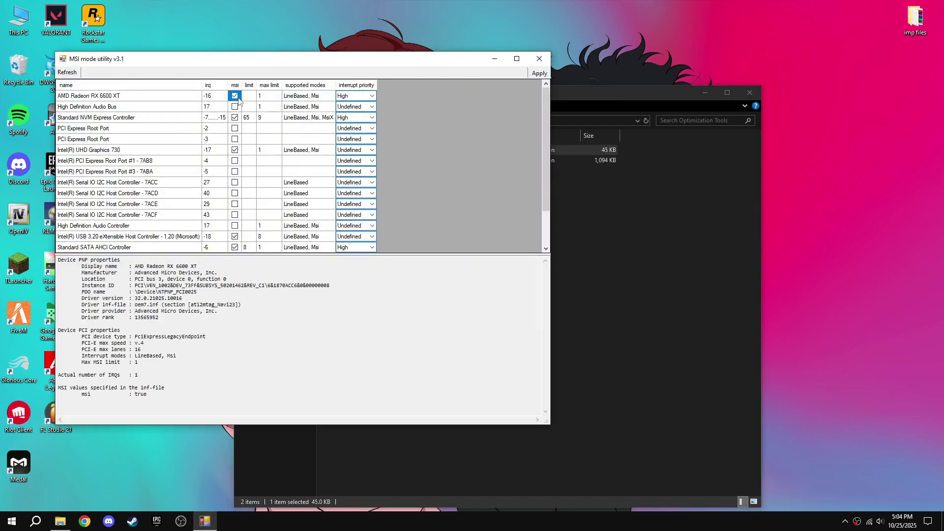
click(351, 101)
click(351, 101)
click(353, 127)
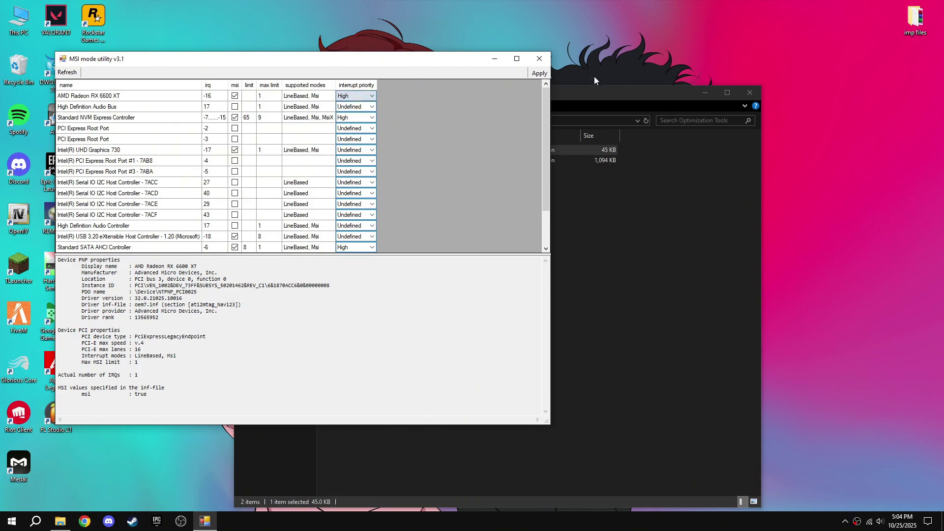
click(539, 58)
Step: Install ParkControl in English with default components and the default Program Files folder
double_click(350, 161)
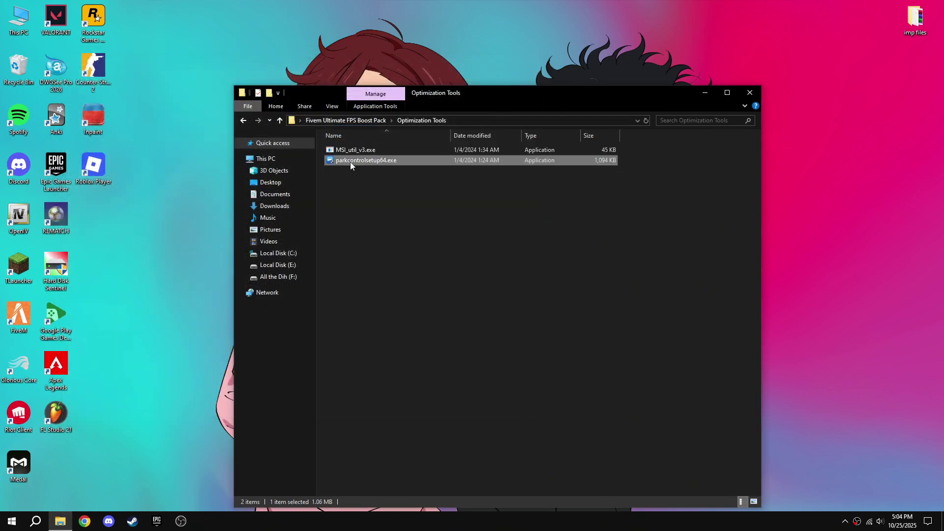
click(485, 283)
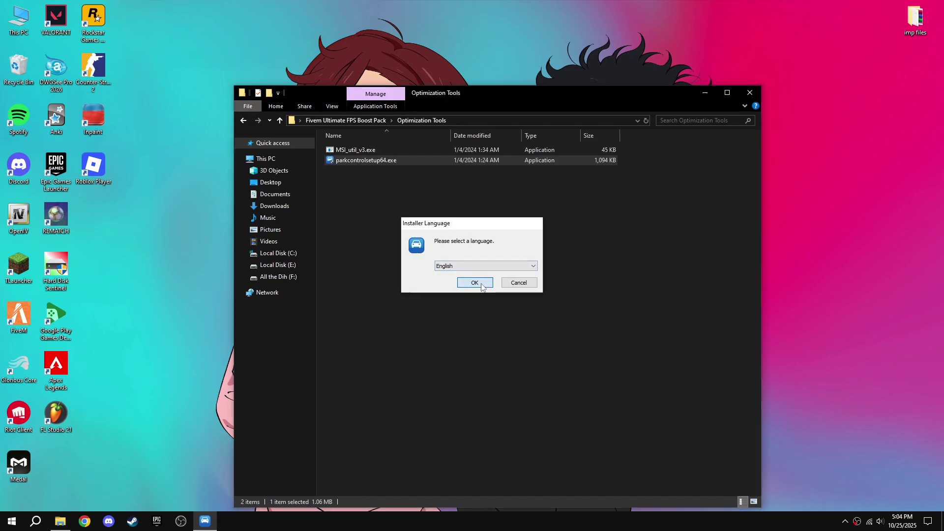
click(521, 340)
click(521, 340)
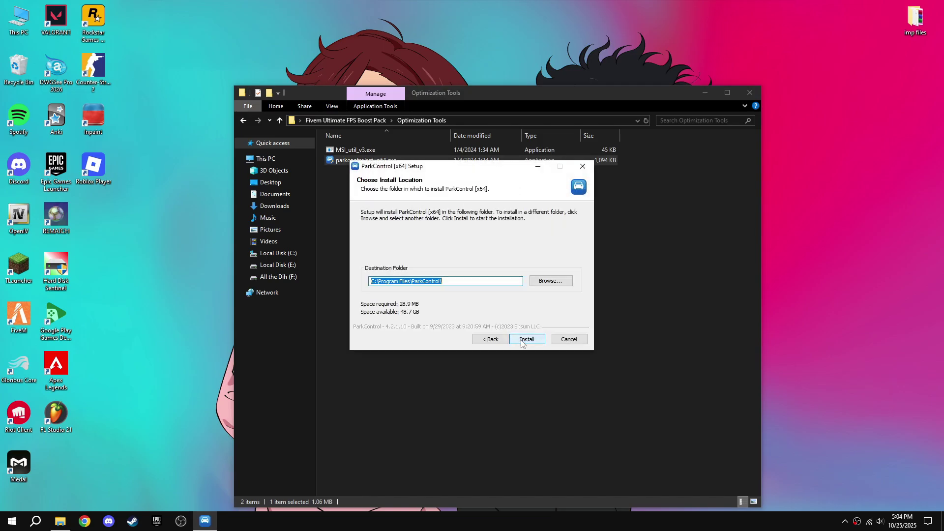
click(521, 341)
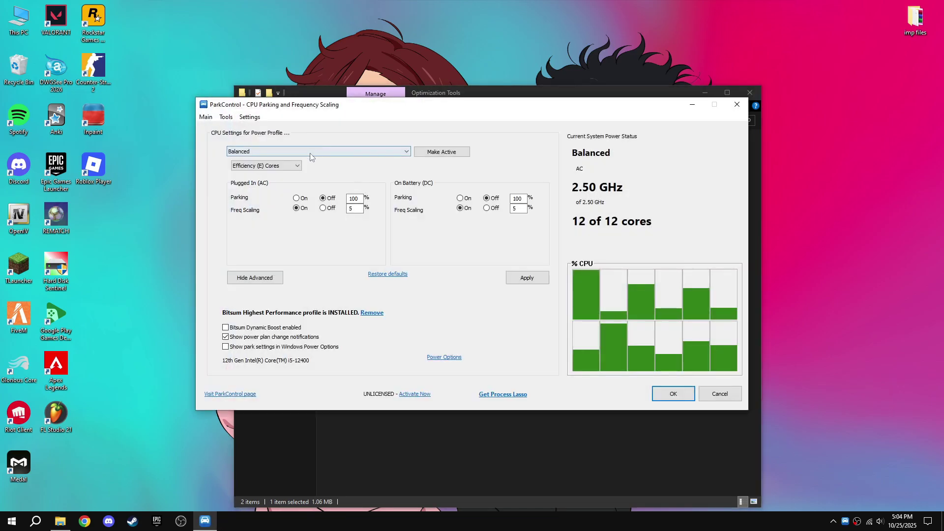
Step: Compare High performance with Balanced, keep Balanced with core parking off, and close ParkControl
click(371, 152)
click(271, 174)
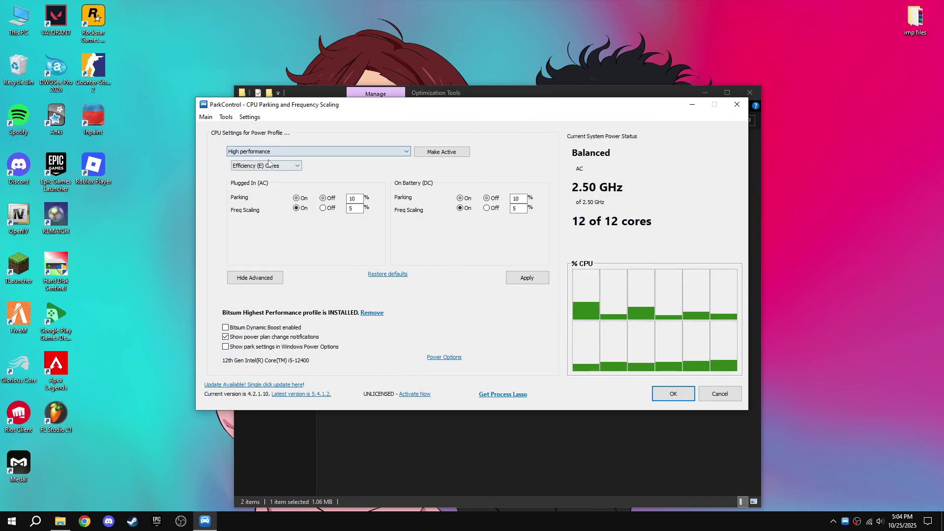
click(270, 152)
click(270, 161)
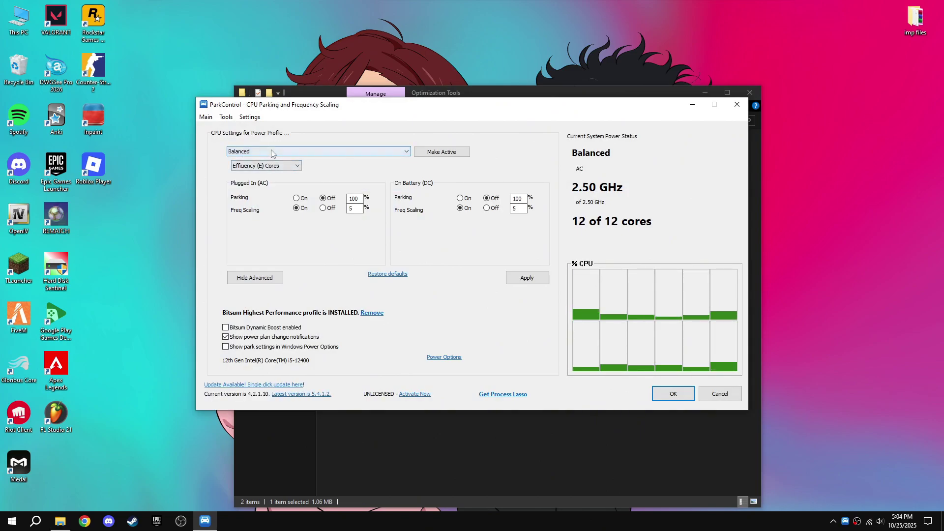
click(272, 152)
click(270, 161)
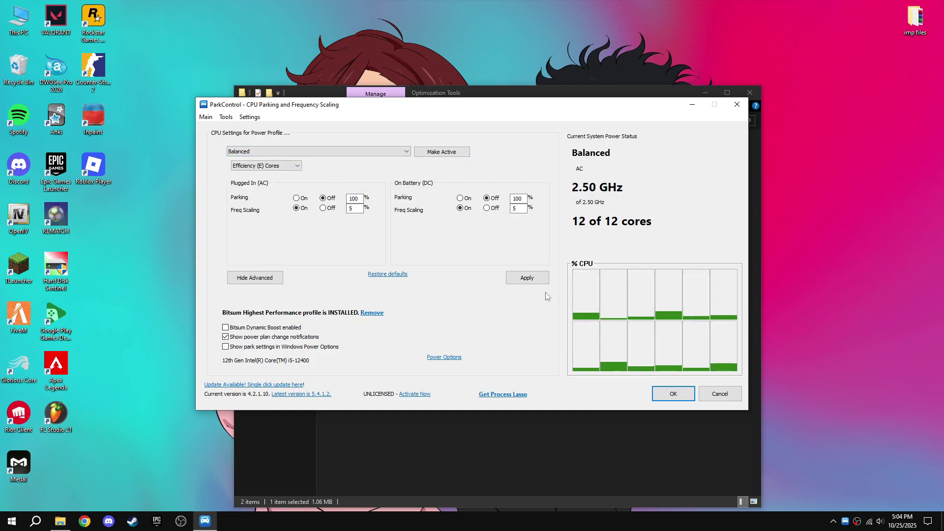
click(673, 393)
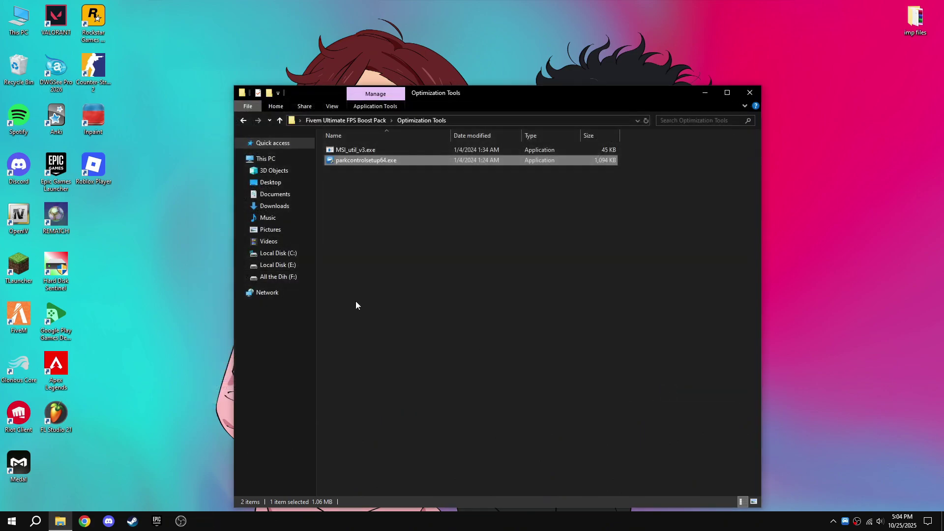
Step: Install Registry Repair 5.0.1.126 from rrsetup.exe with default location and tasks, launching it
click(243, 121)
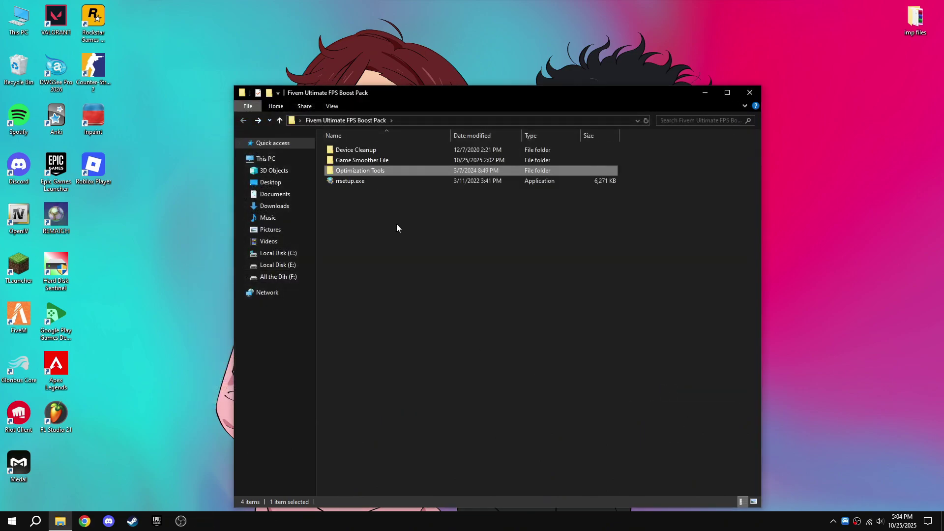
click(345, 183)
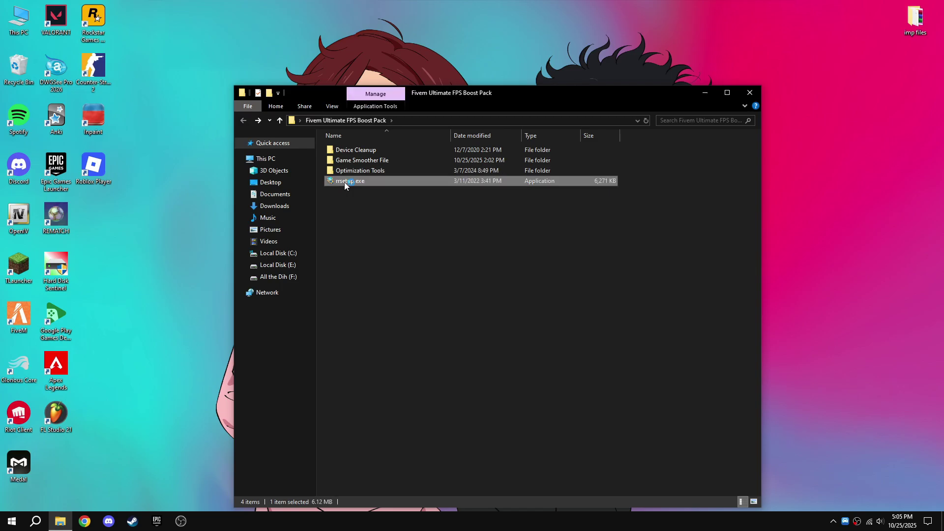
double_click(345, 182)
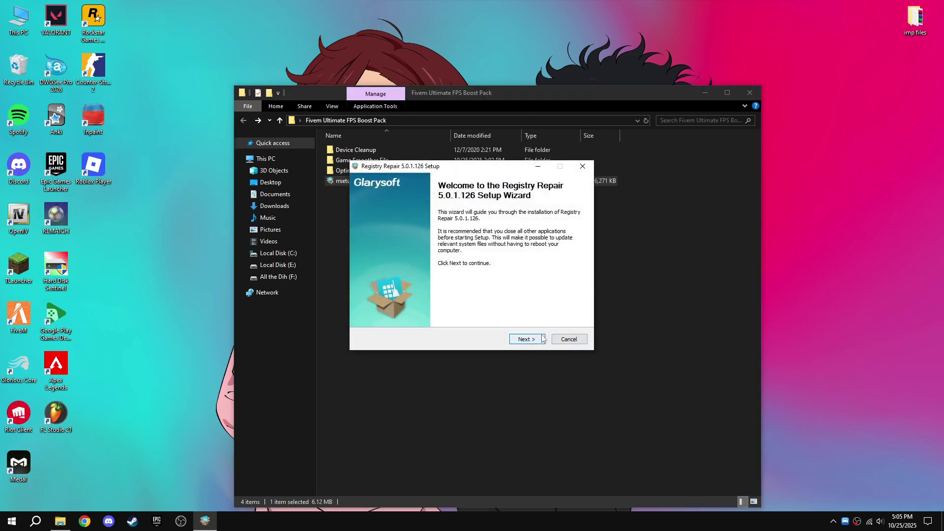
click(541, 339)
click(542, 339)
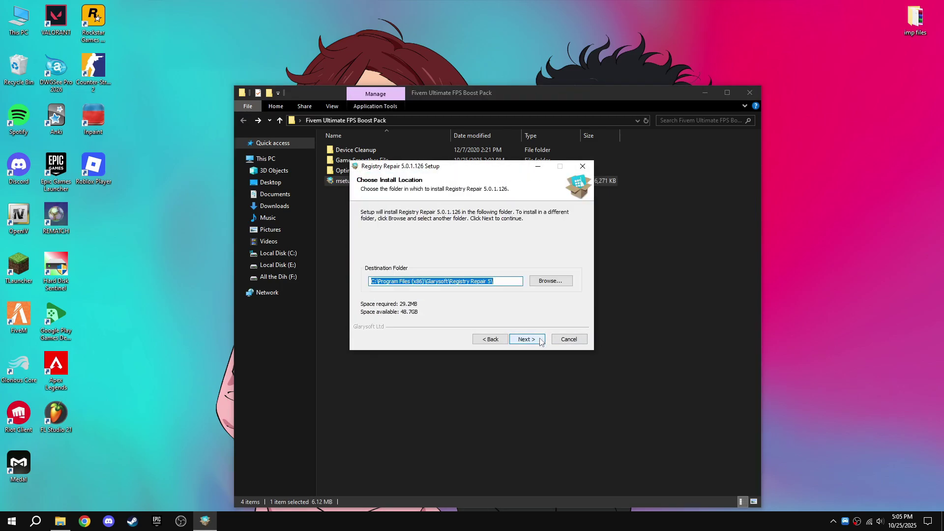
click(540, 340)
click(536, 341)
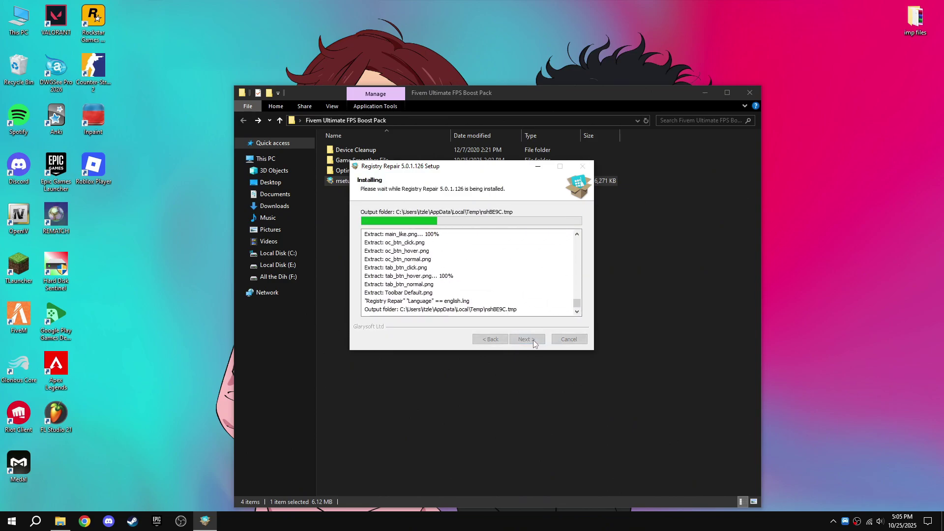
click(528, 339)
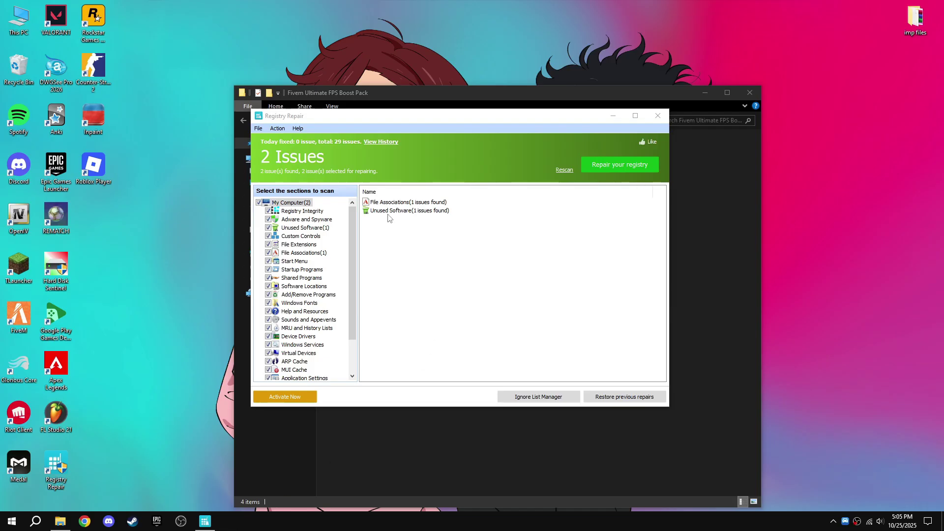
Step: Repair the 2 registry issues, rescan to No Issues, then close Registry Repair and the folder
click(610, 167)
click(610, 166)
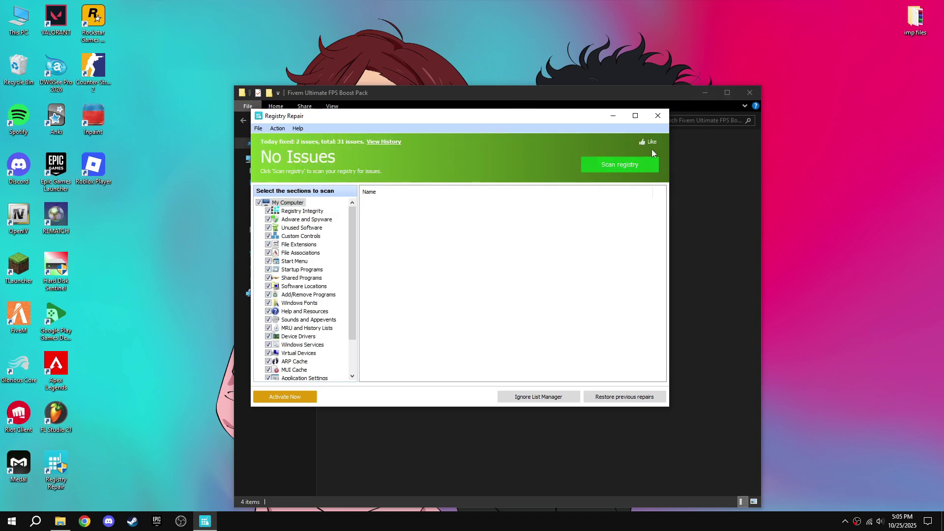
drag(595, 123, 559, 126)
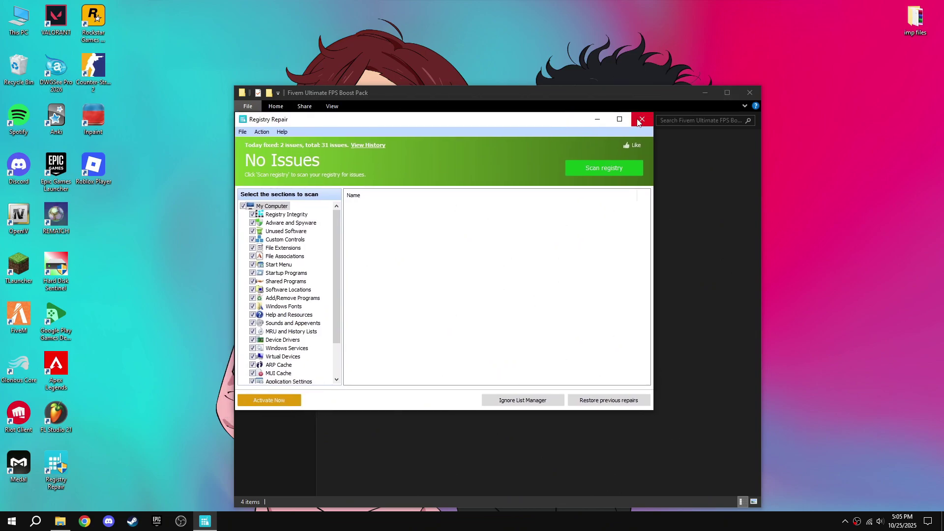
click(642, 119)
click(749, 92)
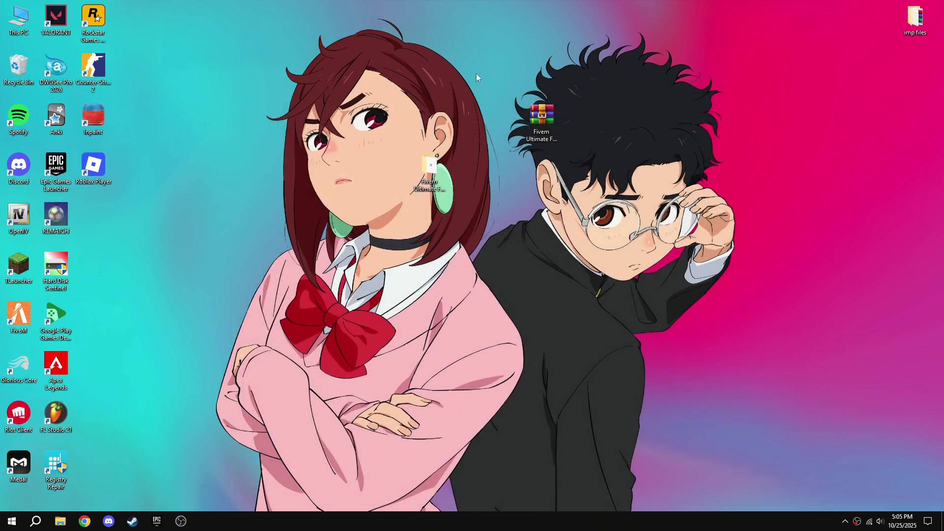